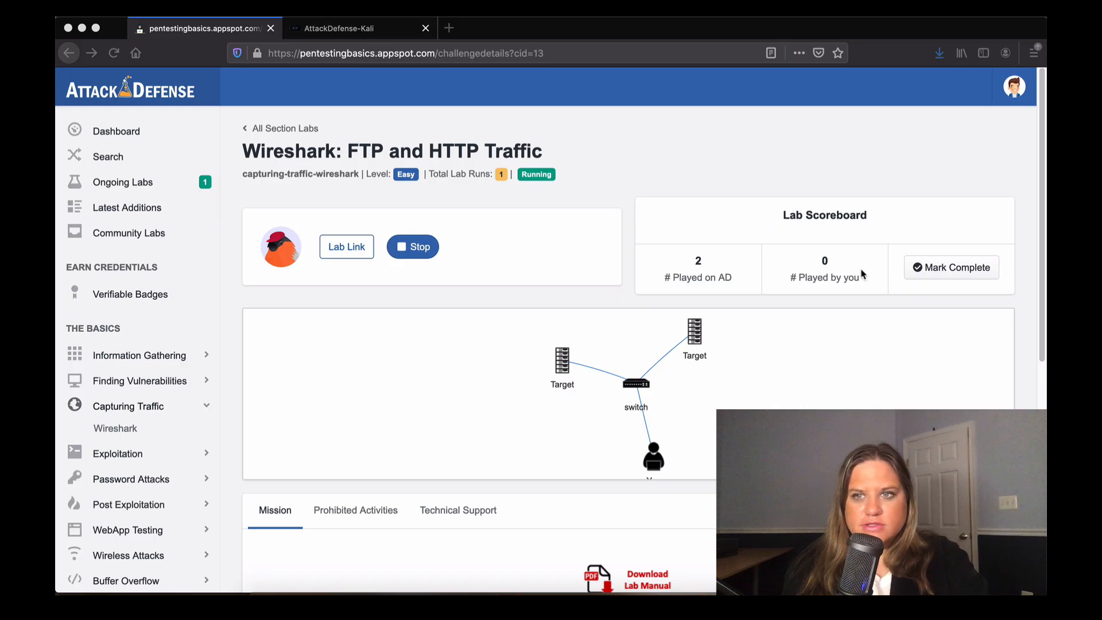
Switch the browser to the AttackDefense-Kali tab to show the lab's Kali desktop.
{"action": "left_click", "coordinate": [1043, 231]}
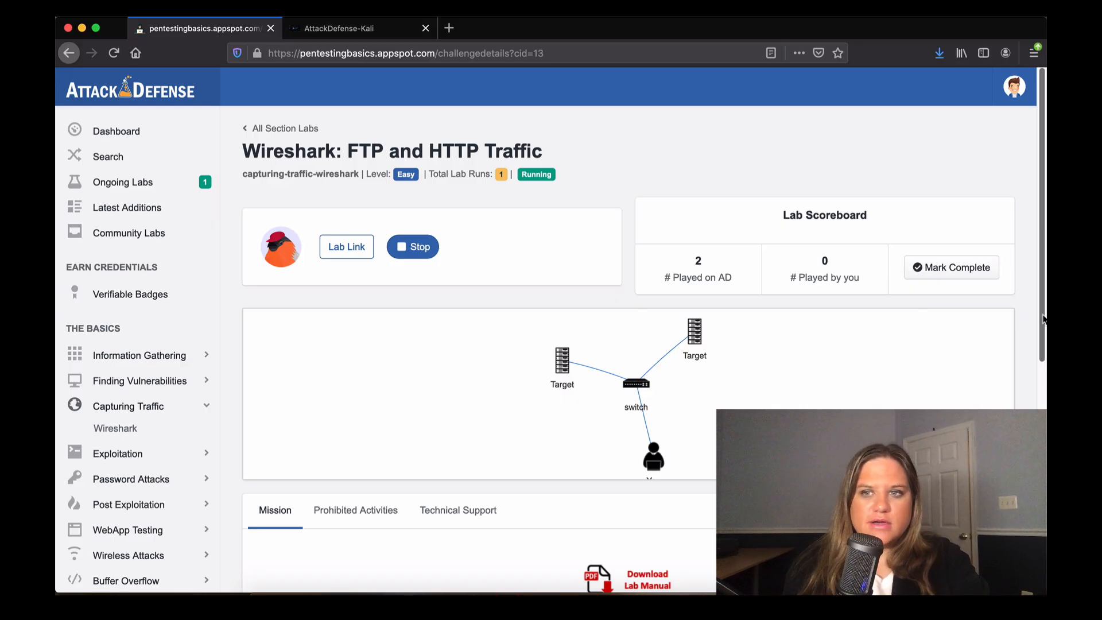
{"action": "left_click", "coordinate": [377, 35]}
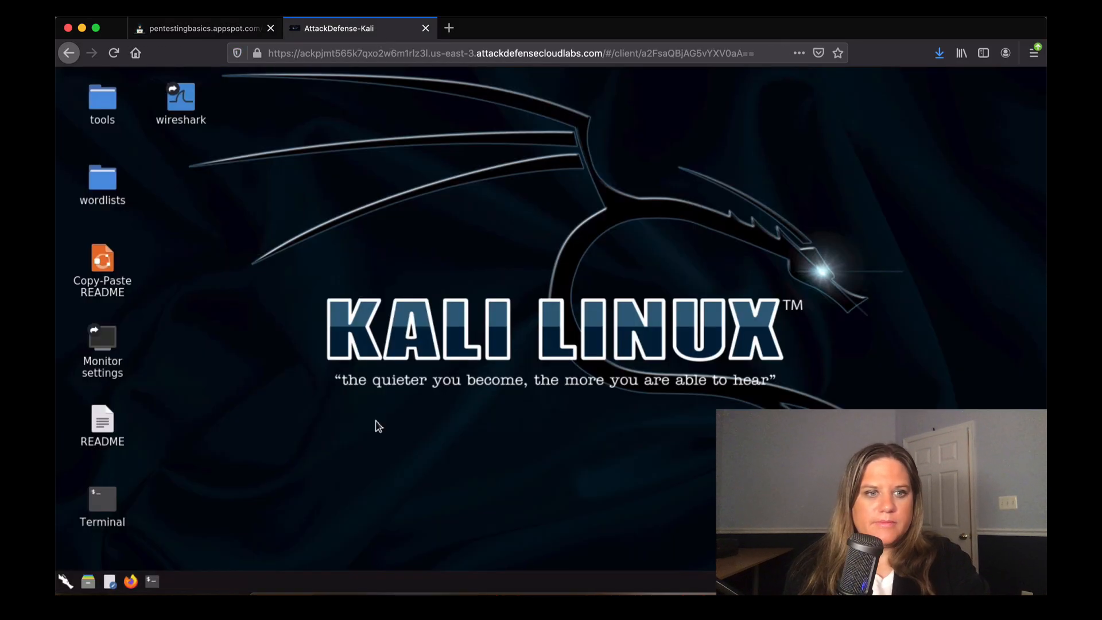
Open LXTerminal and run ip addr to list the network interfaces.
{"action": "left_click", "coordinate": [95, 500]}
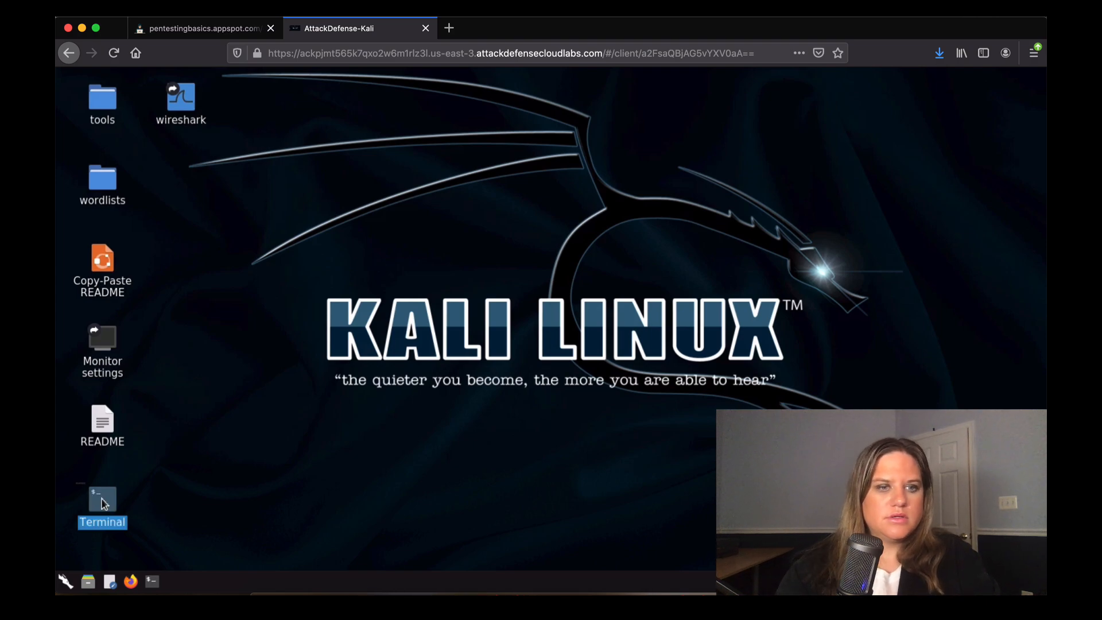
{"action": "left_click", "coordinate": [152, 581]}
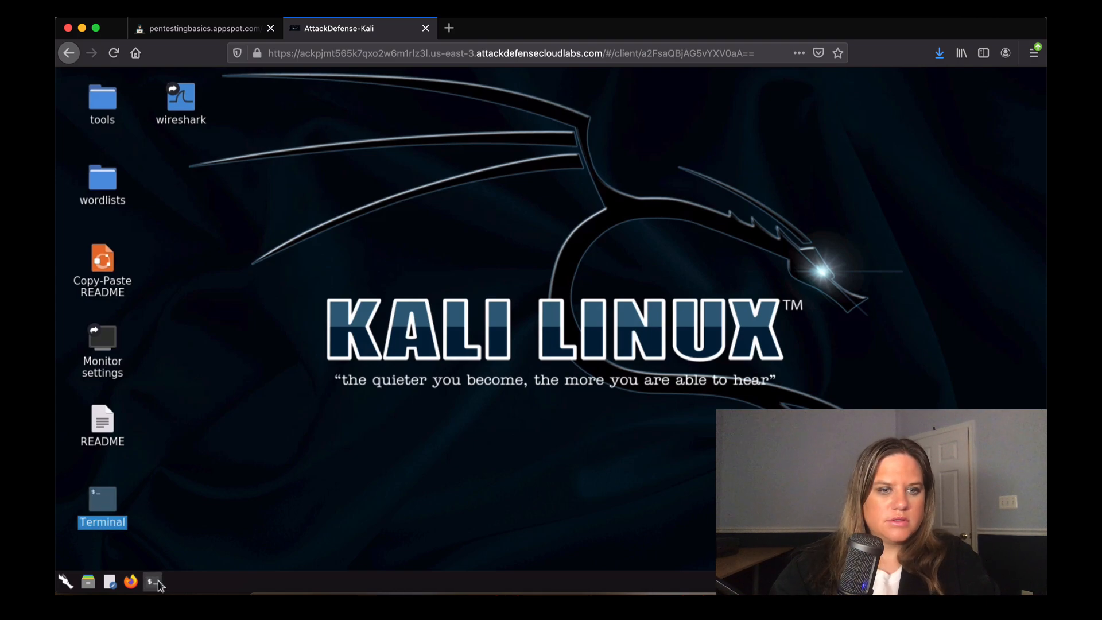
{"action": "type", "text": "ip addr"}
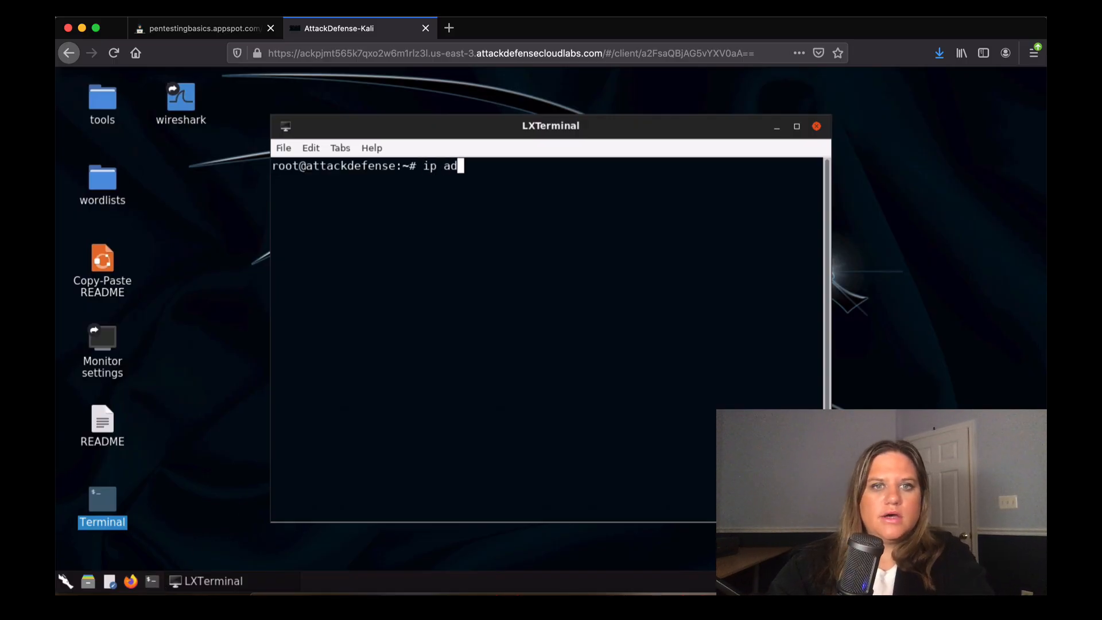
{"action": "key", "text": "Return"}
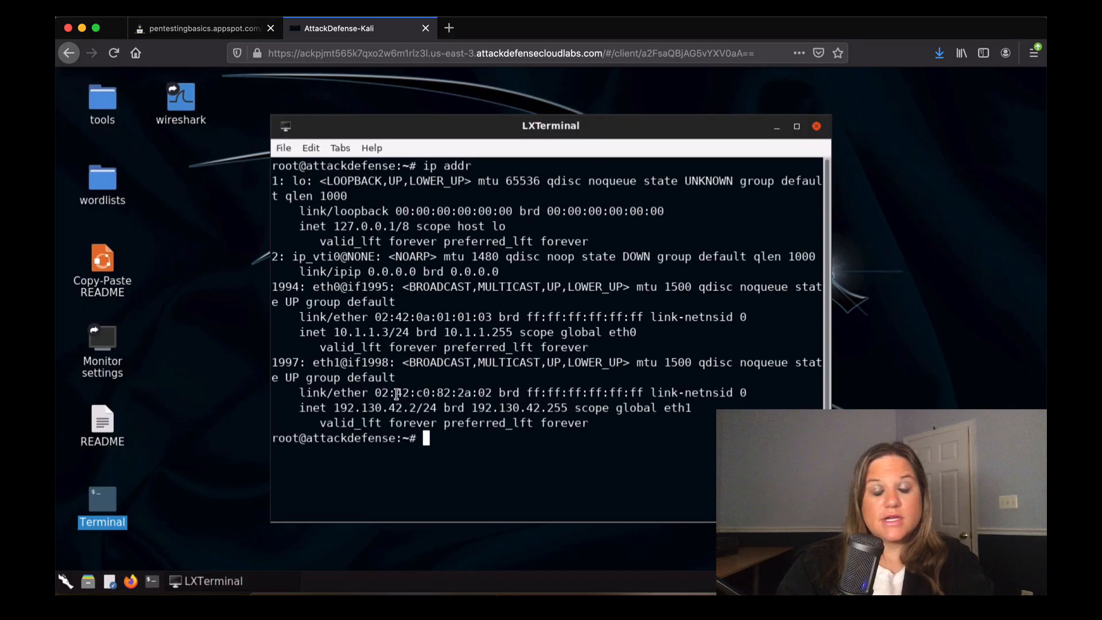
Copy the eth1 address from 192.130.42.2/24 and start typing an nmap command.
{"action": "left_click_drag", "start_coordinate": [338, 409], "coordinate": [417, 409]}
{"action": "left_click_drag", "start_coordinate": [334, 409], "coordinate": [416, 409]}
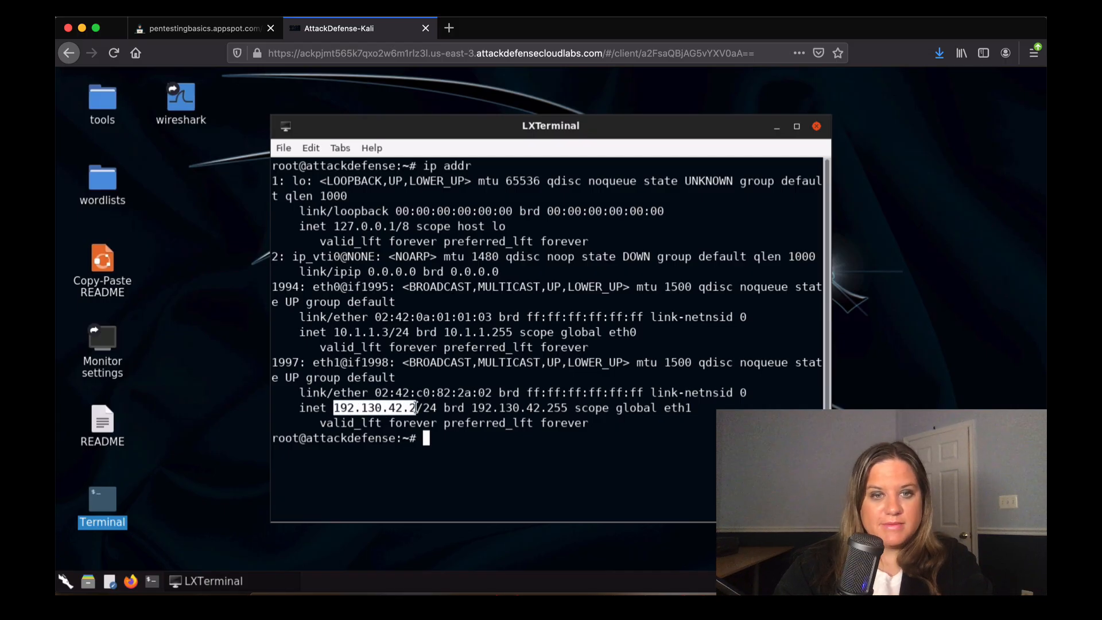
{"action": "left_click", "coordinate": [314, 149]}
{"action": "left_click", "coordinate": [317, 165]}
{"action": "left_click", "coordinate": [428, 439]}
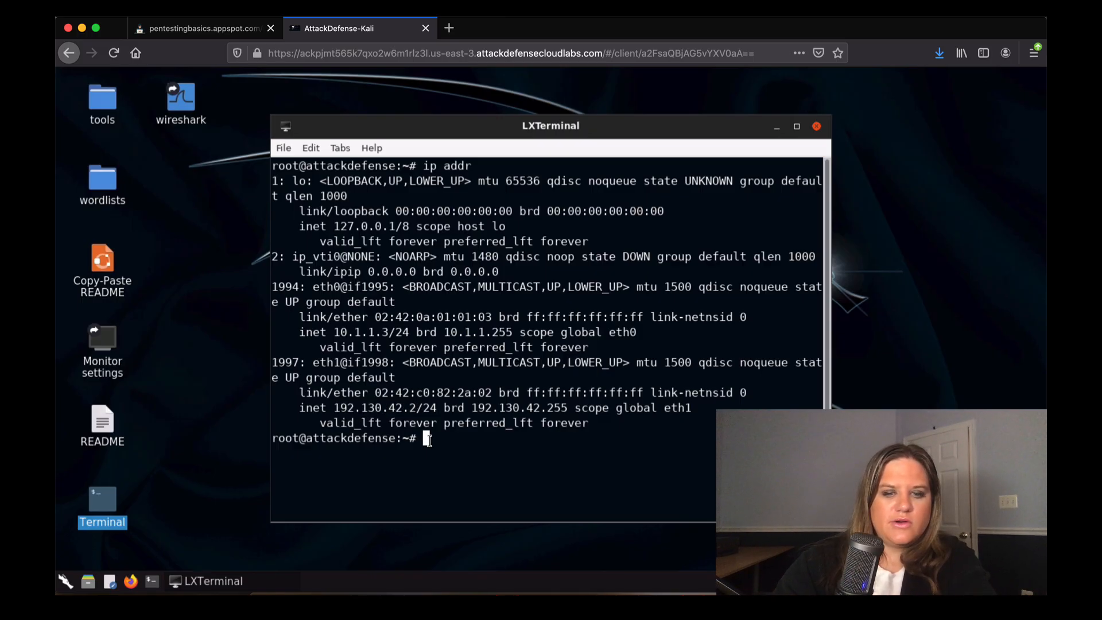
{"action": "type", "text": "nmap "}
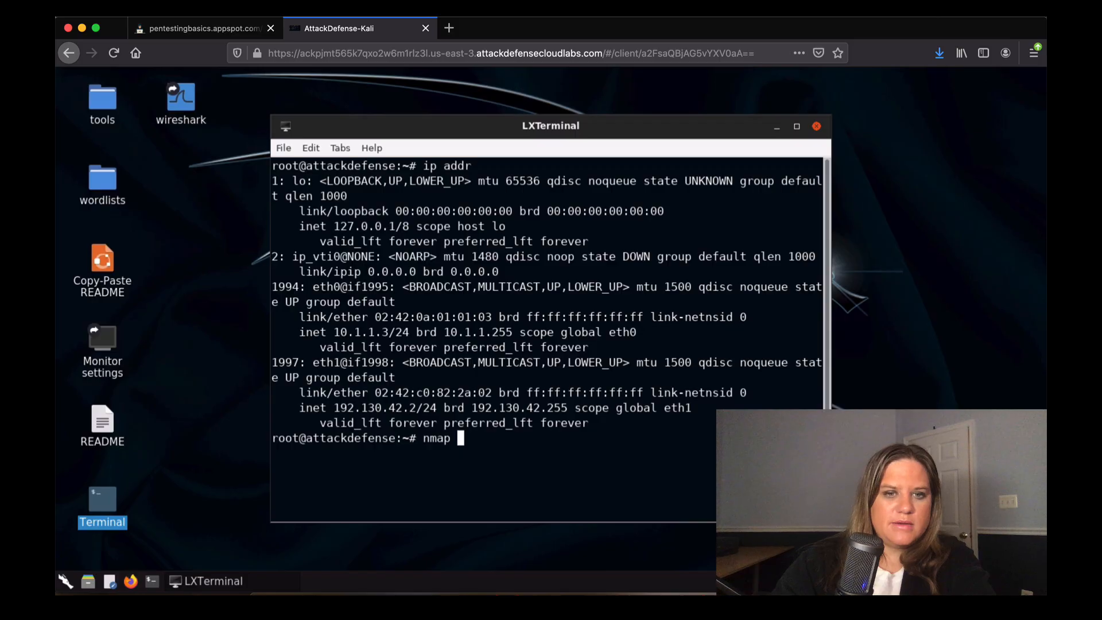
{"action": "type", "text": "-"}
Run nmap against 192.130.42.3-4 using the pasted subnet prefix.
{"action": "key", "text": "BackSpace"}
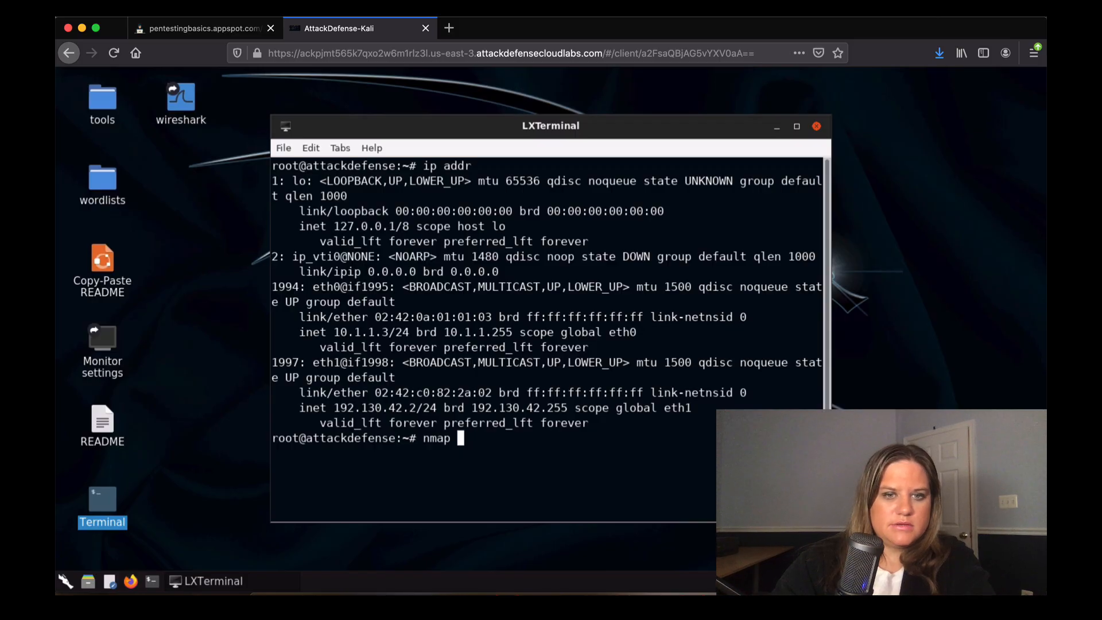
{"action": "left_click", "coordinate": [311, 149]}
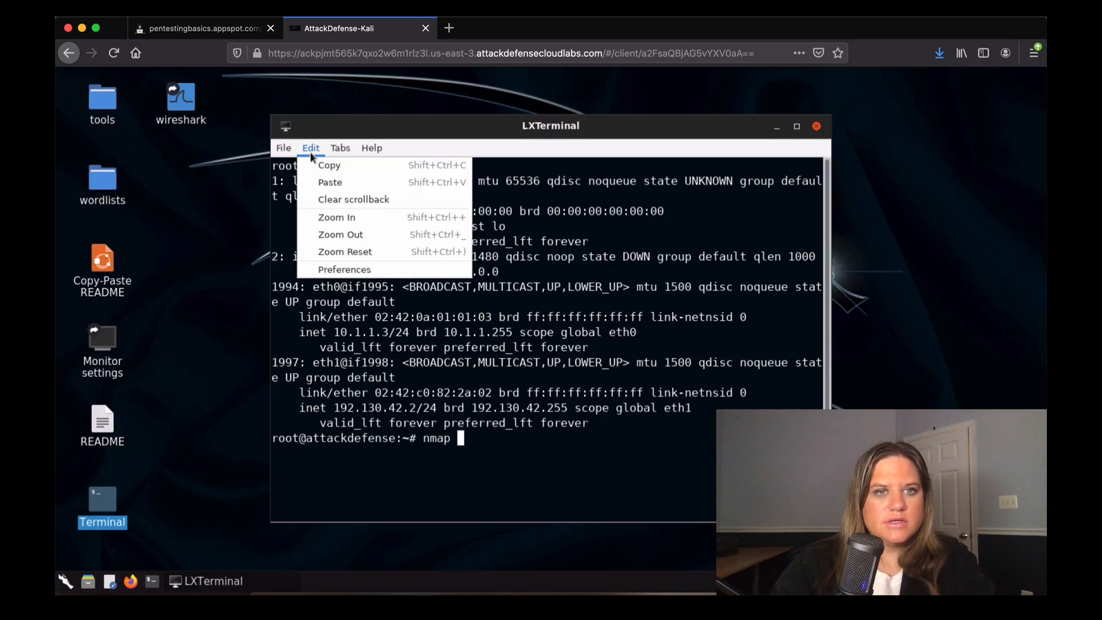
{"action": "left_click", "coordinate": [323, 182]}
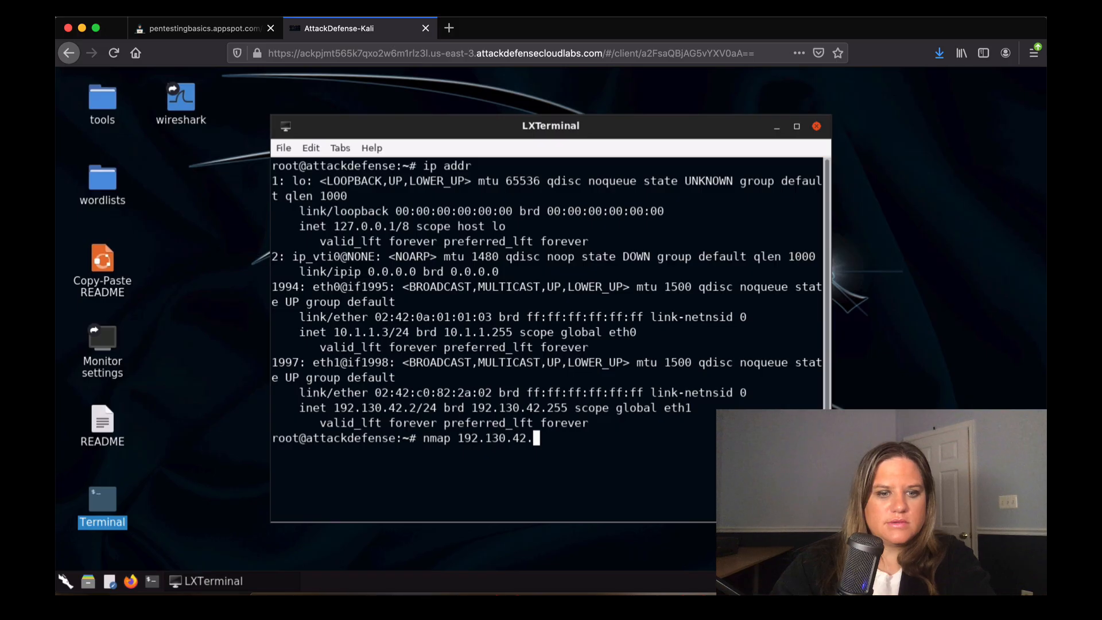
{"action": "type", "text": "3-4"}
{"action": "key", "text": "Return"}
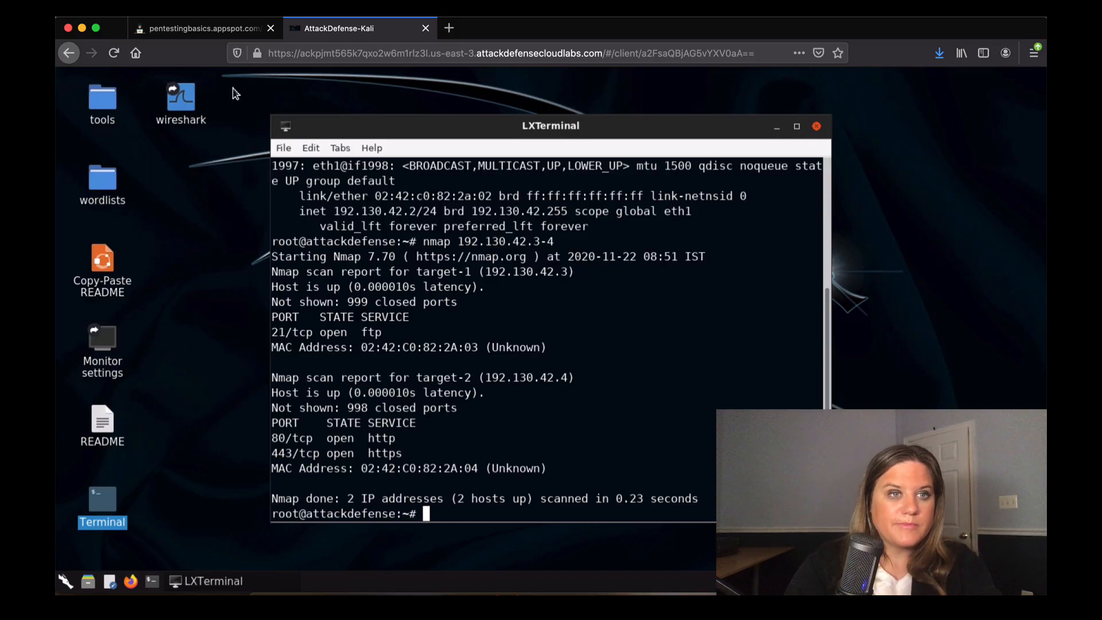
Launch Wireshark and review the Output and Options tabs of Capture Options.
{"action": "double_click", "coordinate": [184, 108]}
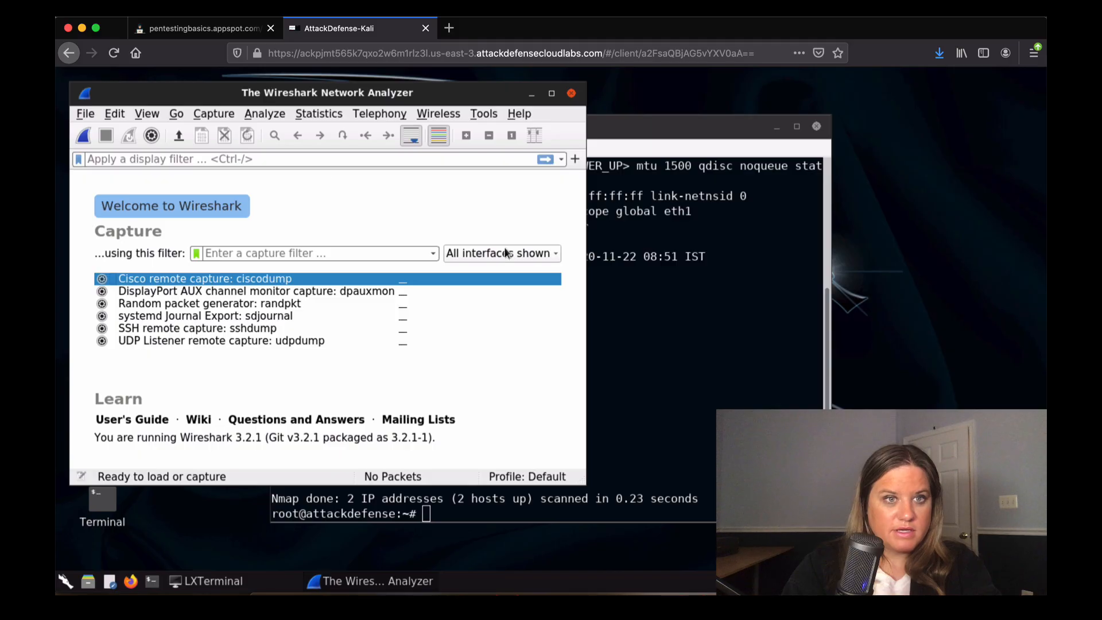
{"action": "left_click", "coordinate": [228, 115]}
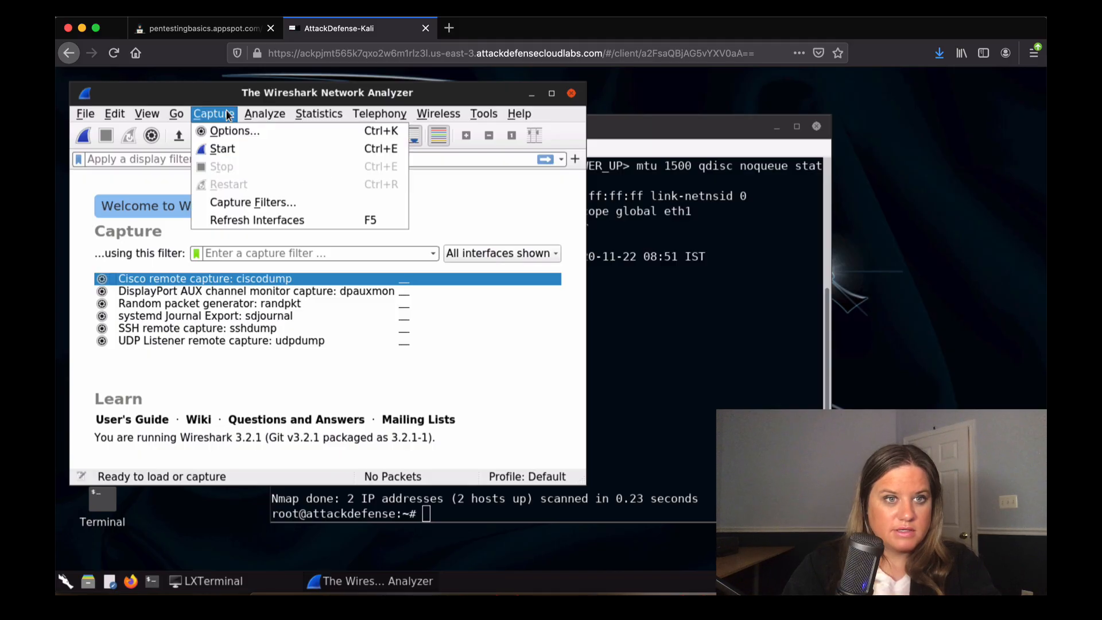
{"action": "left_click", "coordinate": [228, 133]}
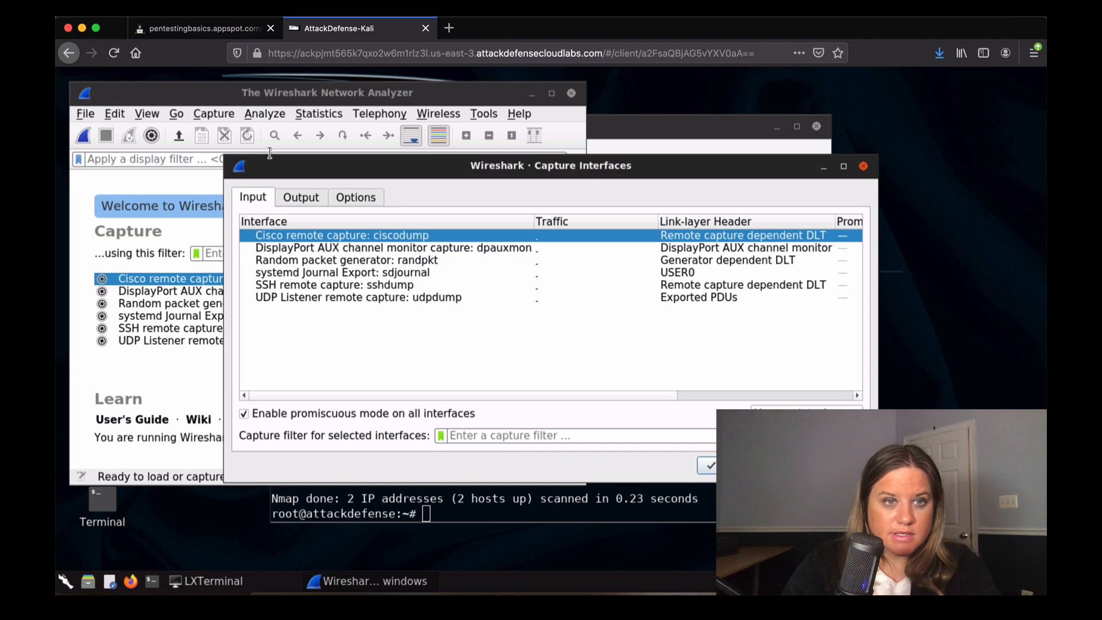
{"action": "left_click", "coordinate": [304, 201]}
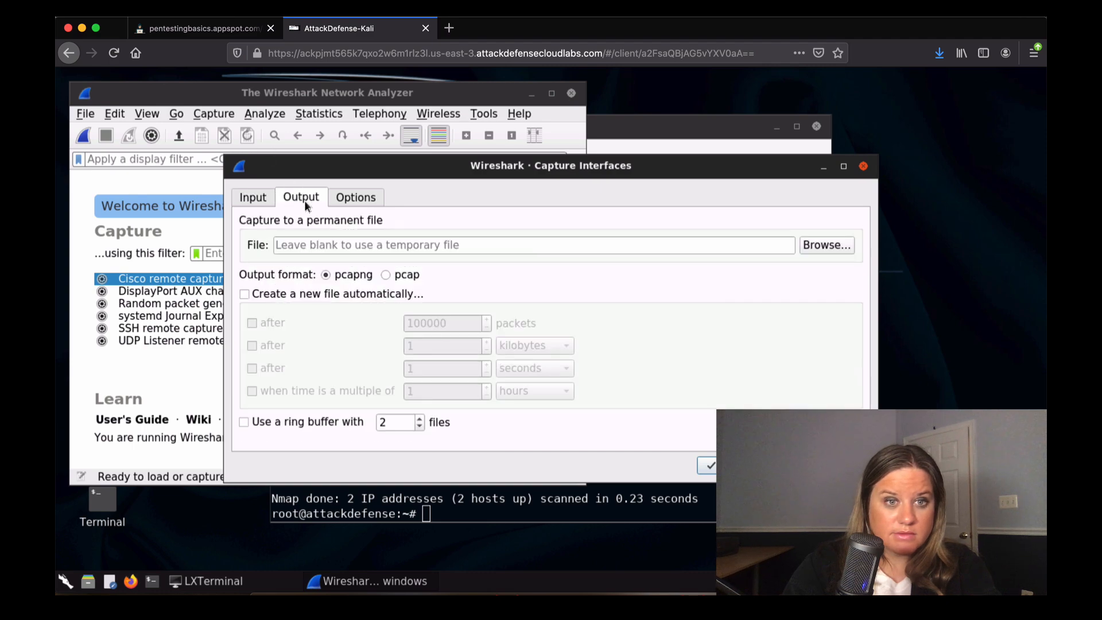
{"action": "left_click", "coordinate": [358, 199]}
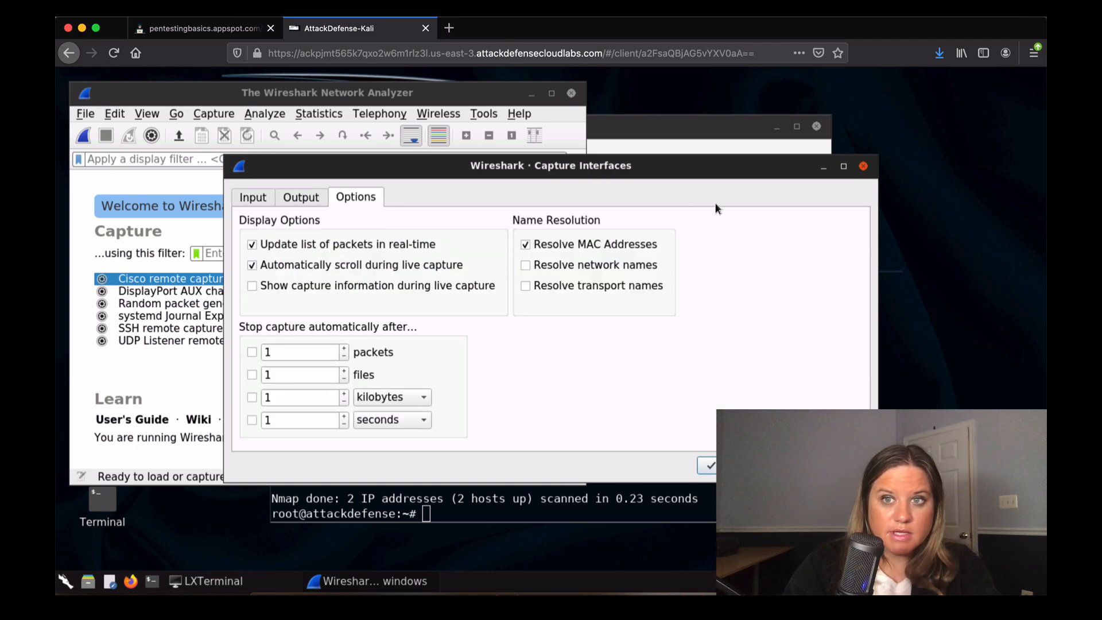
{"action": "left_click", "coordinate": [863, 166]}
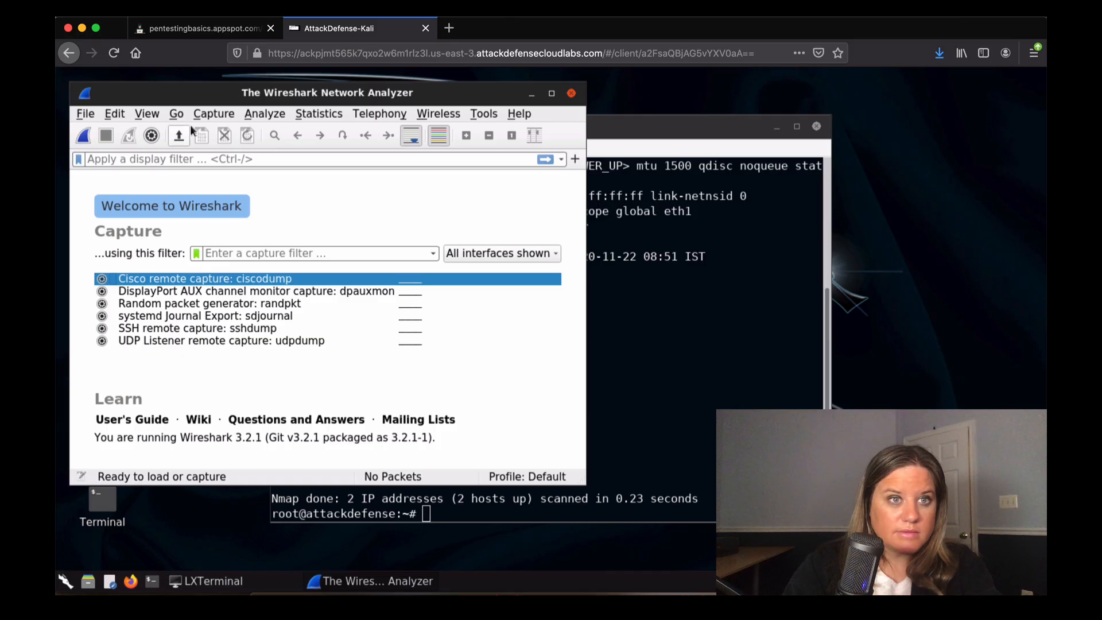
Start a live capture from the Capture menu and dismiss the permission error.
{"action": "left_click", "coordinate": [205, 115]}
{"action": "left_click", "coordinate": [213, 148]}
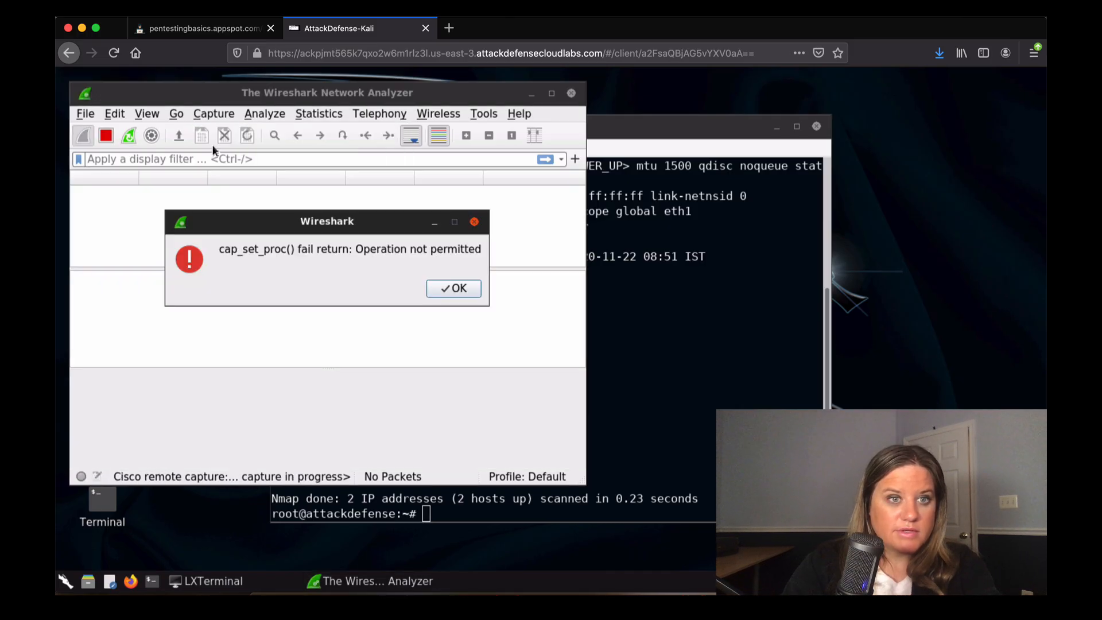
{"action": "left_click", "coordinate": [449, 288]}
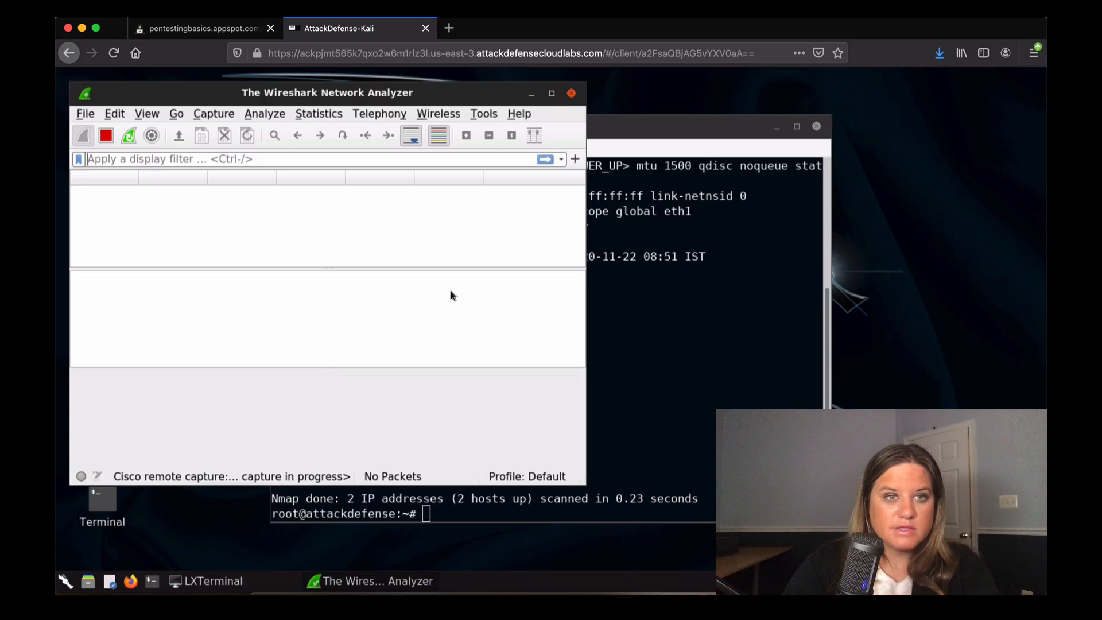
Begin an ftp command in LXTerminal, clearing the partial address to paste target-1's instead.
{"action": "left_click", "coordinate": [662, 322]}
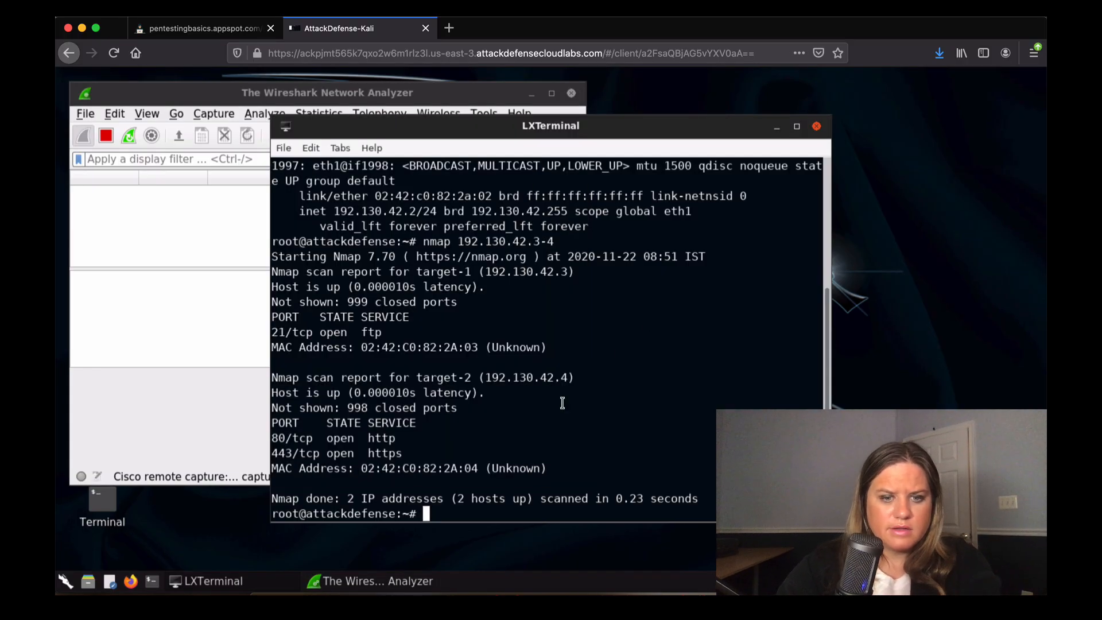
{"action": "type", "text": "ftp "}
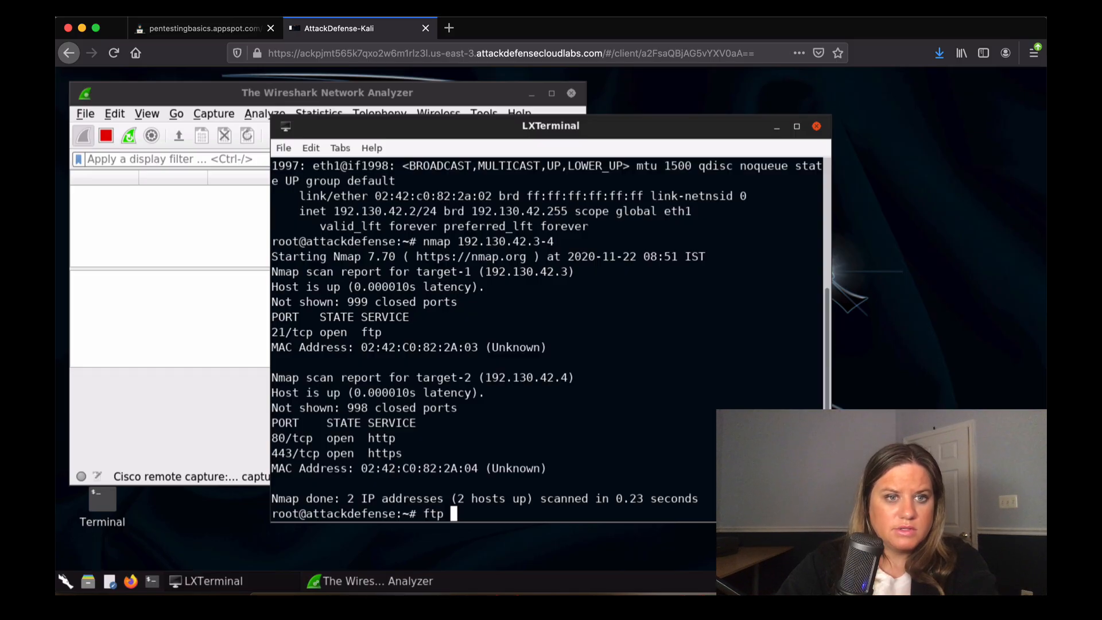
{"action": "type", "text": "192.1"}
{"action": "key", "text": "BackSpace"}
{"action": "key", "text": "BackSpace"}
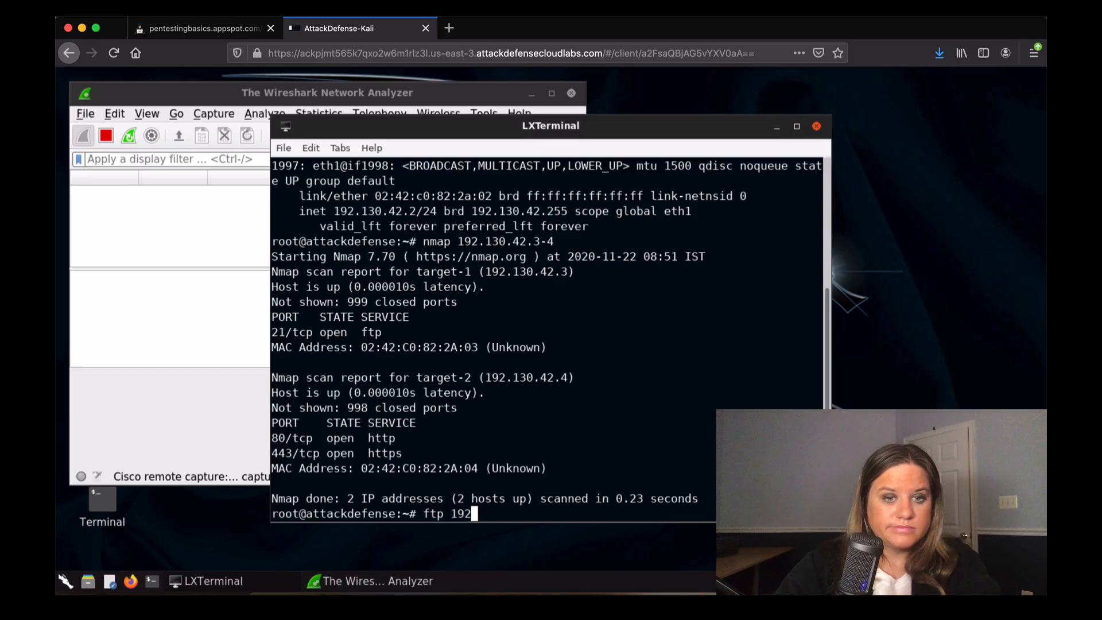
{"action": "key", "text": "BackSpace"}
{"action": "key", "text": "BackSpace"}
{"action": "key", "text": "BackSpace"}
{"action": "left_click", "coordinate": [311, 149]}
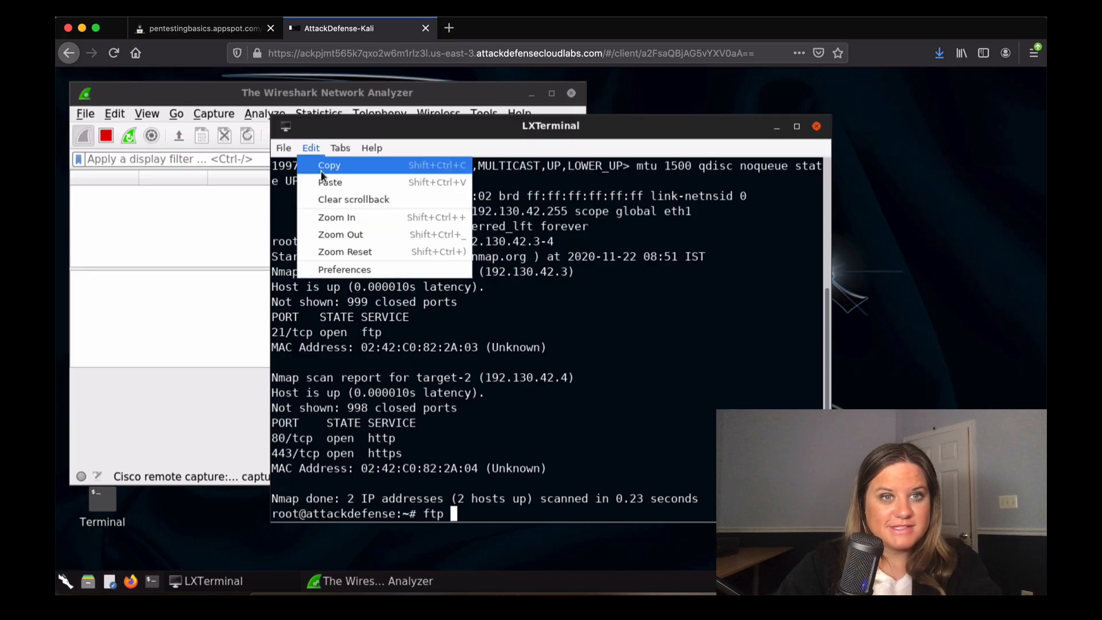
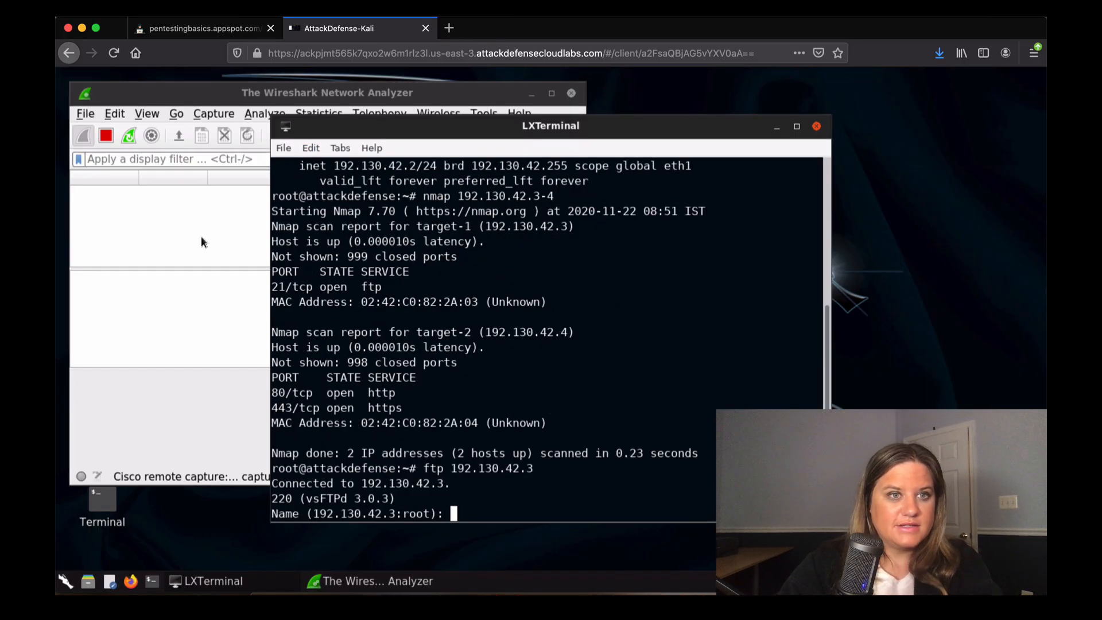
Close Wireshark and its empty capture, leaving only the terminal's FTP session open.
{"action": "left_click", "coordinate": [162, 250]}
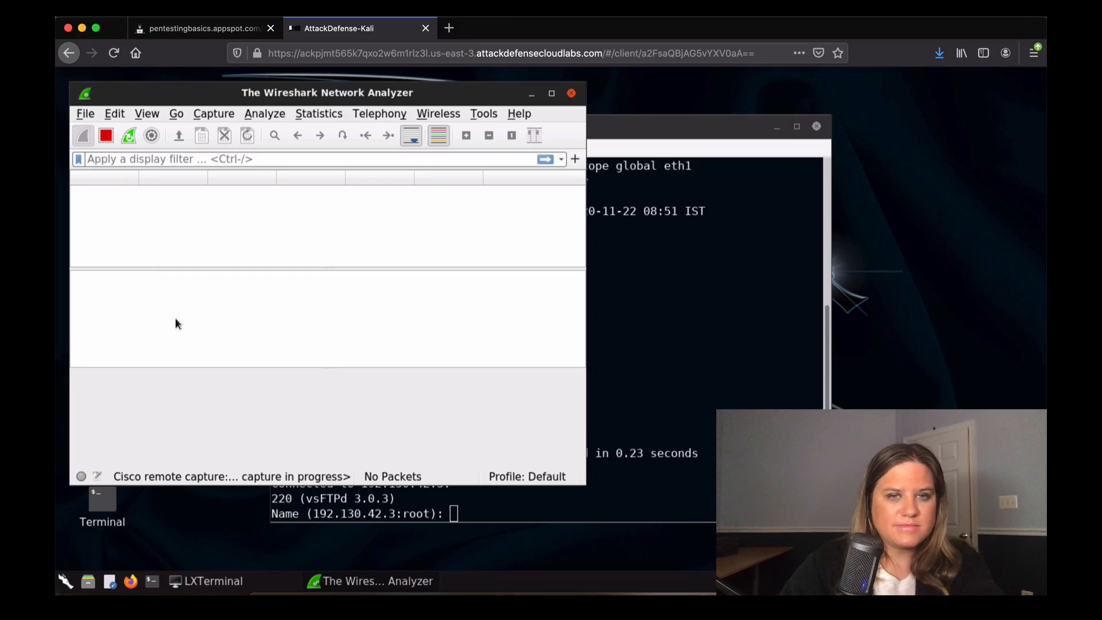
{"action": "left_click", "coordinate": [571, 93]}
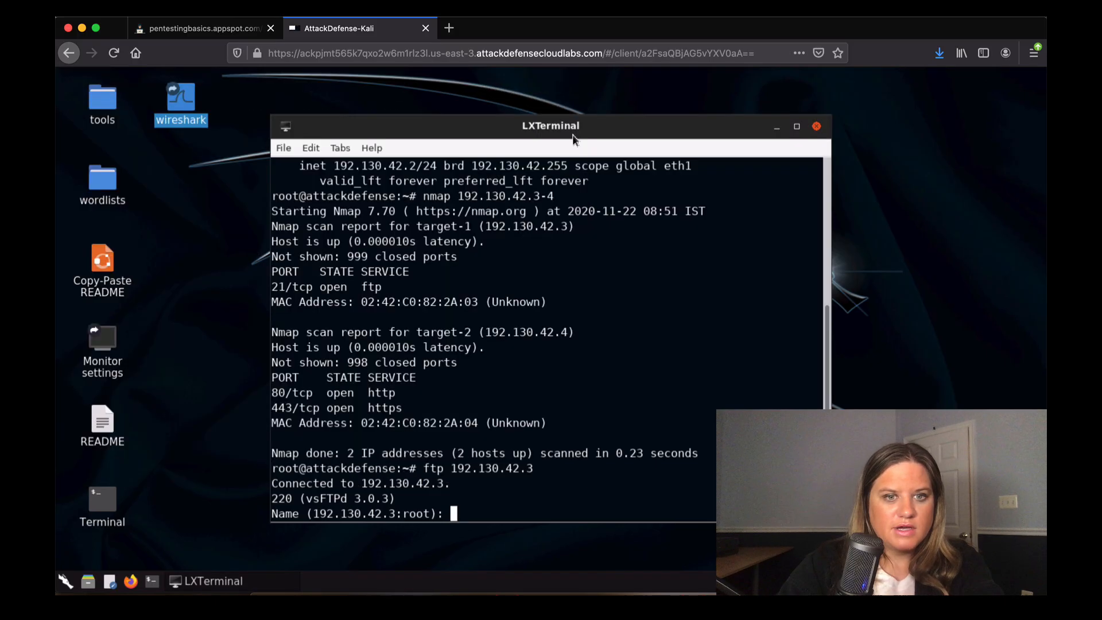
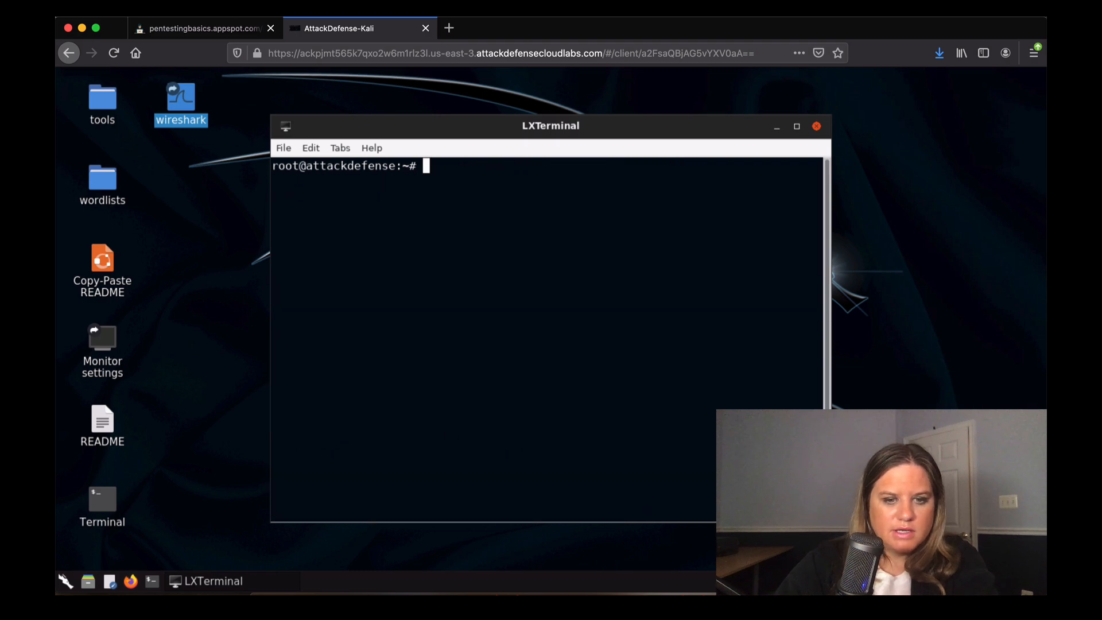
Run 'ip addr' to list the network interfaces and identify eth1.
{"action": "type", "text": "wireshark -"}
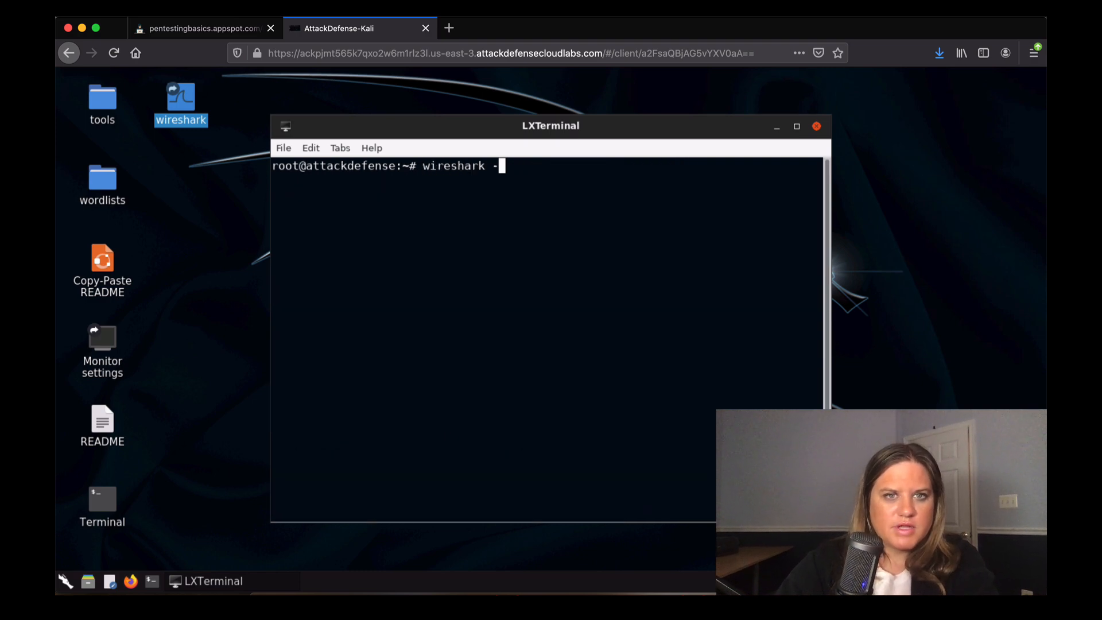
{"action": "type", "text": "i"}
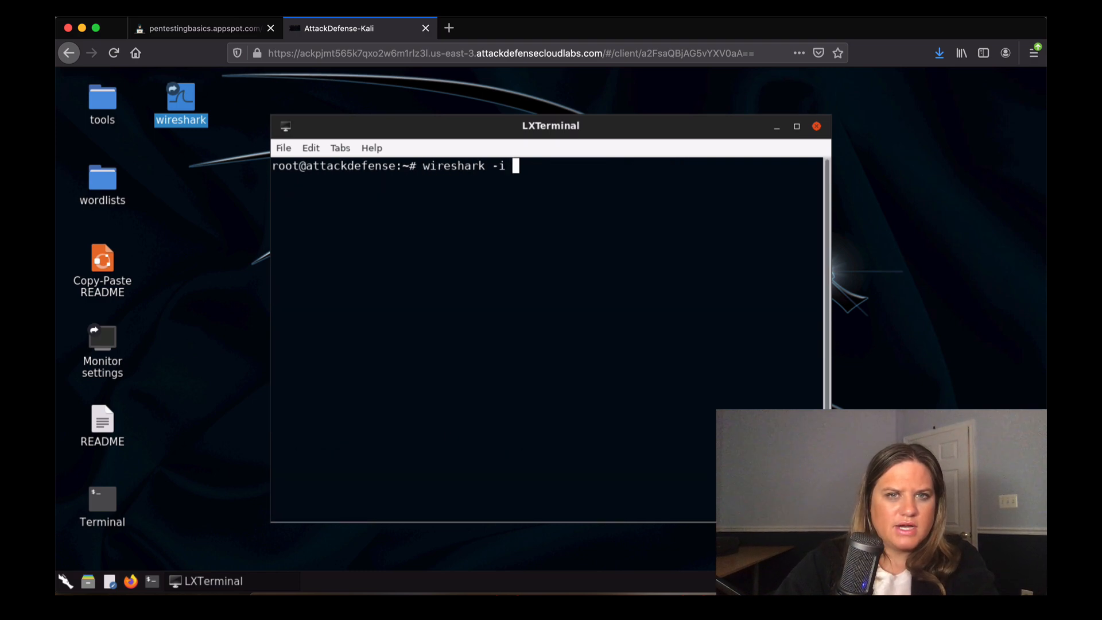
{"action": "key", "text": "BackSpace"}
{"action": "key", "text": "BackSpace"}
{"action": "key", "text": "BackSpace"}
{"action": "key", "text": "BackSpace"}
{"action": "key", "text": "BackSpace"}
{"action": "key", "text": "BackSpace"}
{"action": "key", "text": "BackSpace"}
{"action": "key", "text": "BackSpace"}
{"action": "key", "text": "BackSpace"}
{"action": "key", "text": "BackSpace"}
{"action": "key", "text": "BackSpace"}
{"action": "key", "text": "BackSpace"}
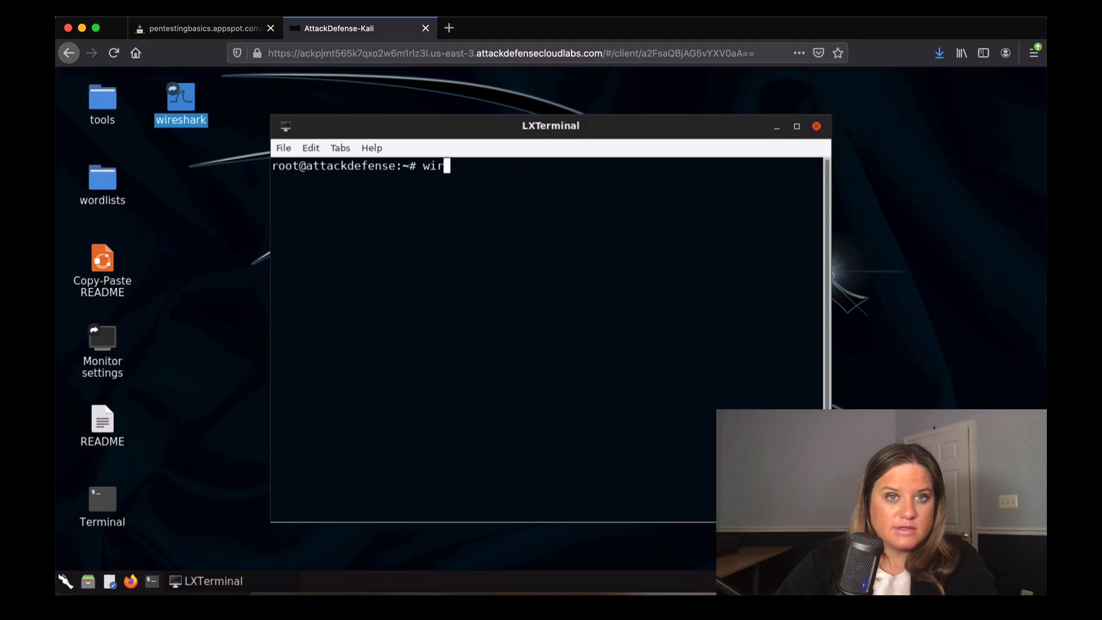
{"action": "type", "text": "ip add"}
{"action": "type", "text": "r"}
{"action": "key", "text": "Return"}
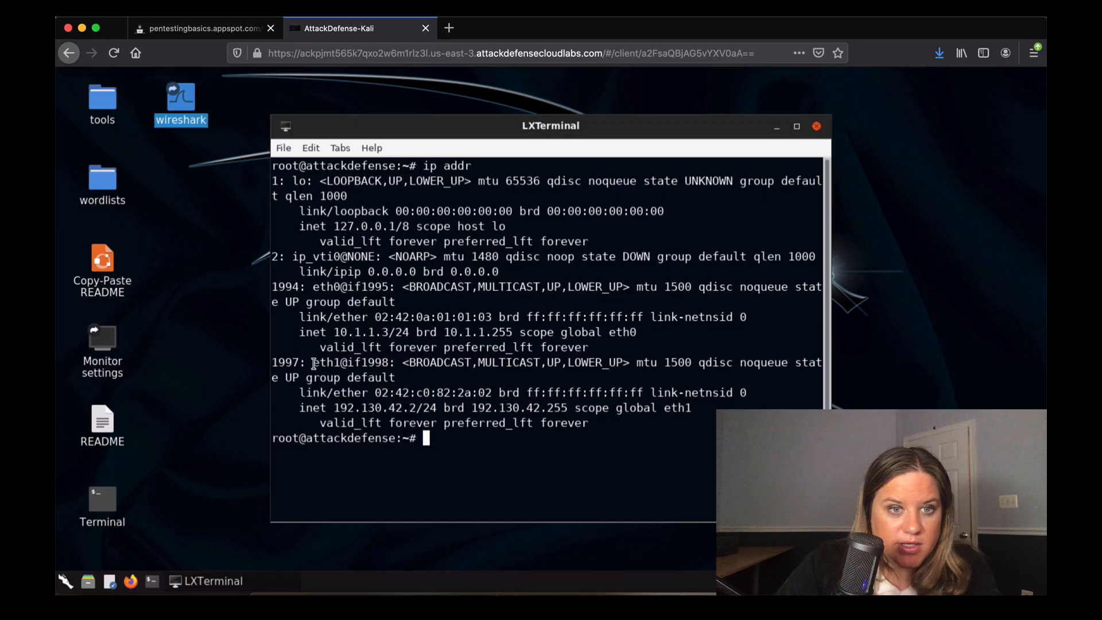
{"action": "left_click_drag", "start_coordinate": [312, 361], "coordinate": [338, 363]}
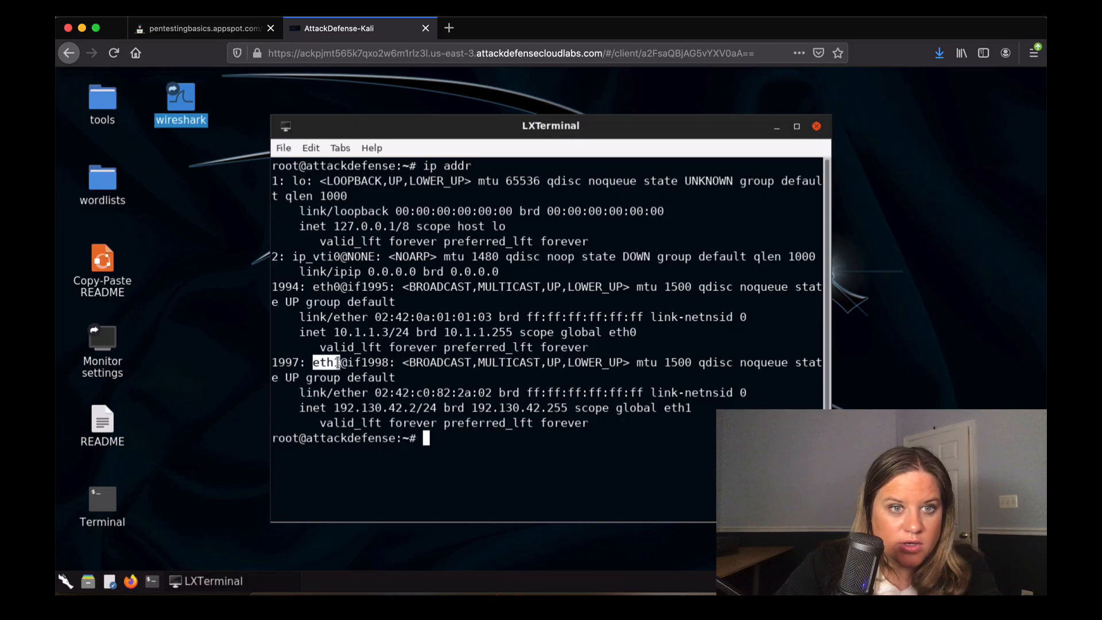
{"action": "left_click", "coordinate": [458, 444]}
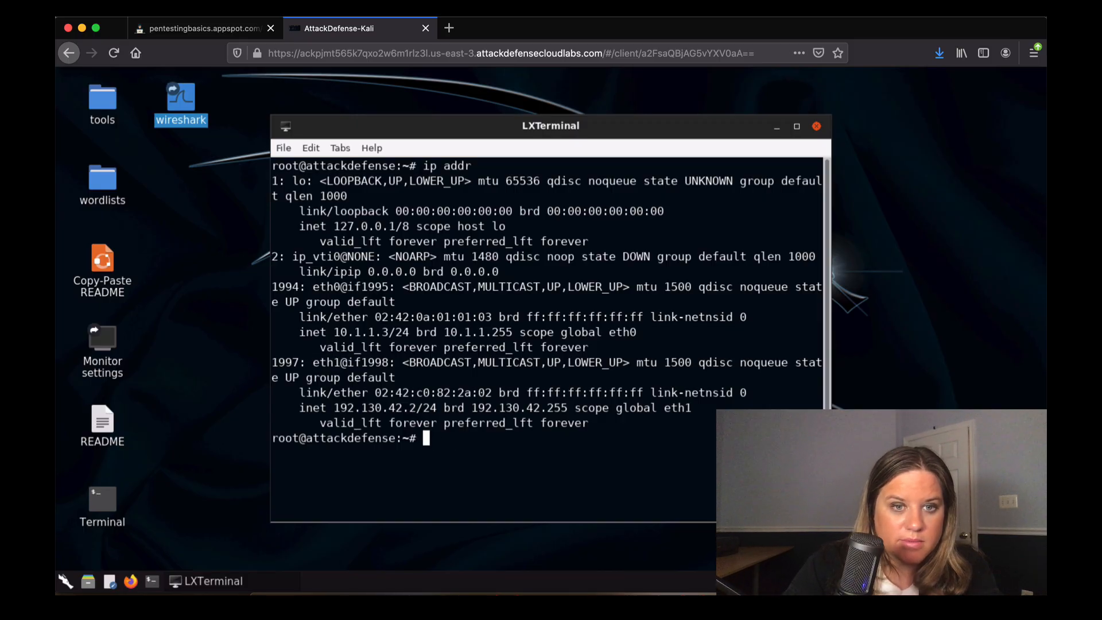
Launch Wireshark on eth1 with 'wireshark -i eth1'.
{"action": "type", "text": "eir"}
{"action": "key", "text": "BackSpace"}
{"action": "key", "text": "BackSpace"}
{"action": "key", "text": "BackSpace"}
{"action": "type", "text": "wir"}
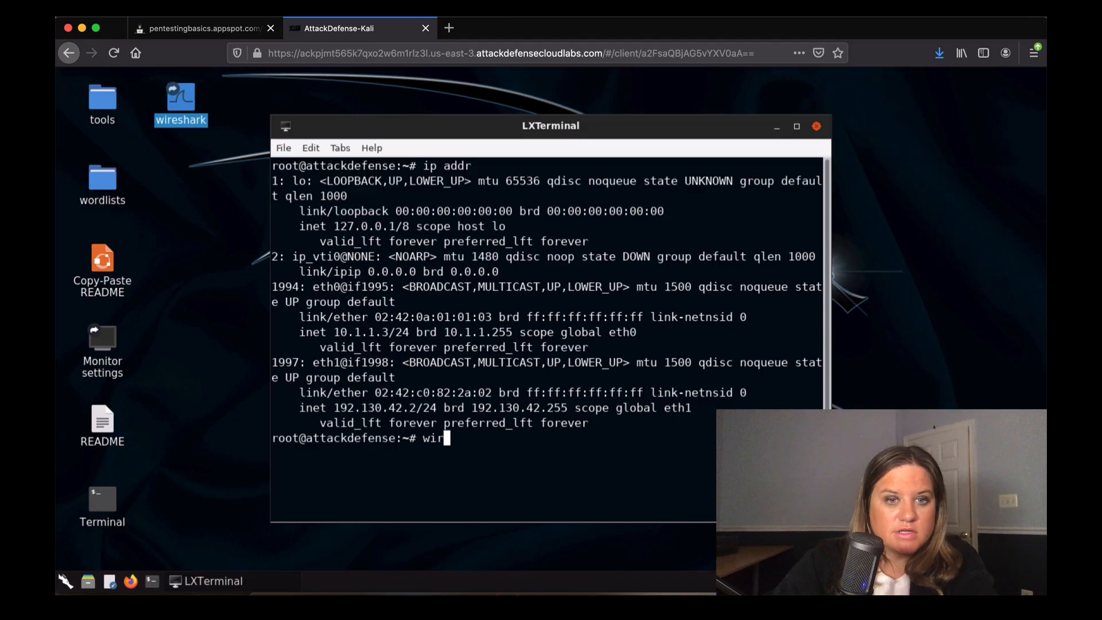
{"action": "type", "text": "eshark -"}
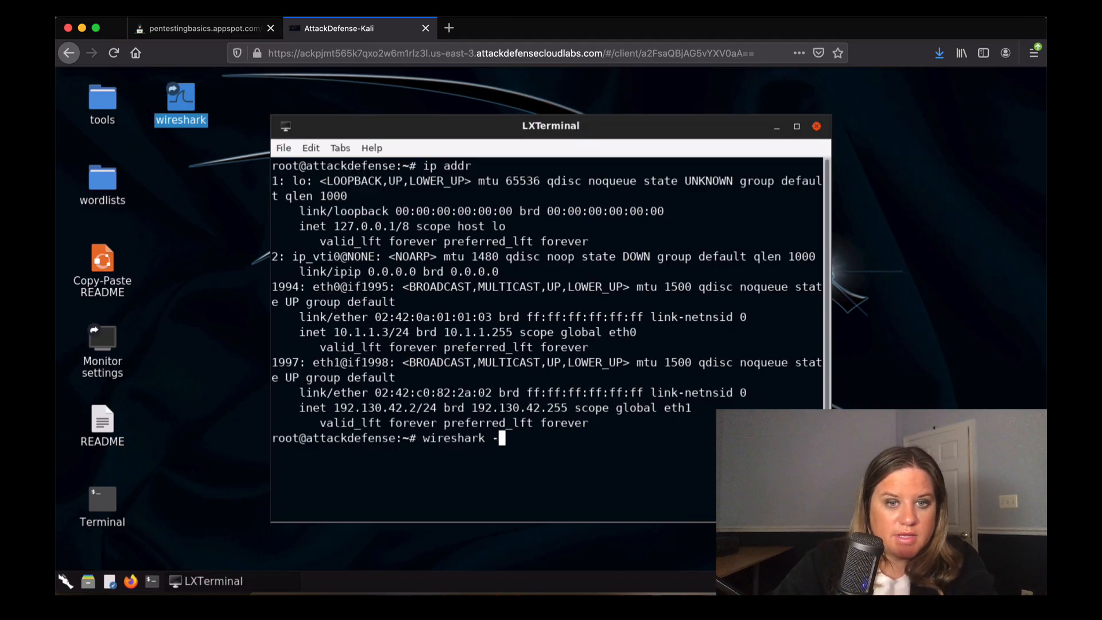
{"action": "type", "text": "i eth0"}
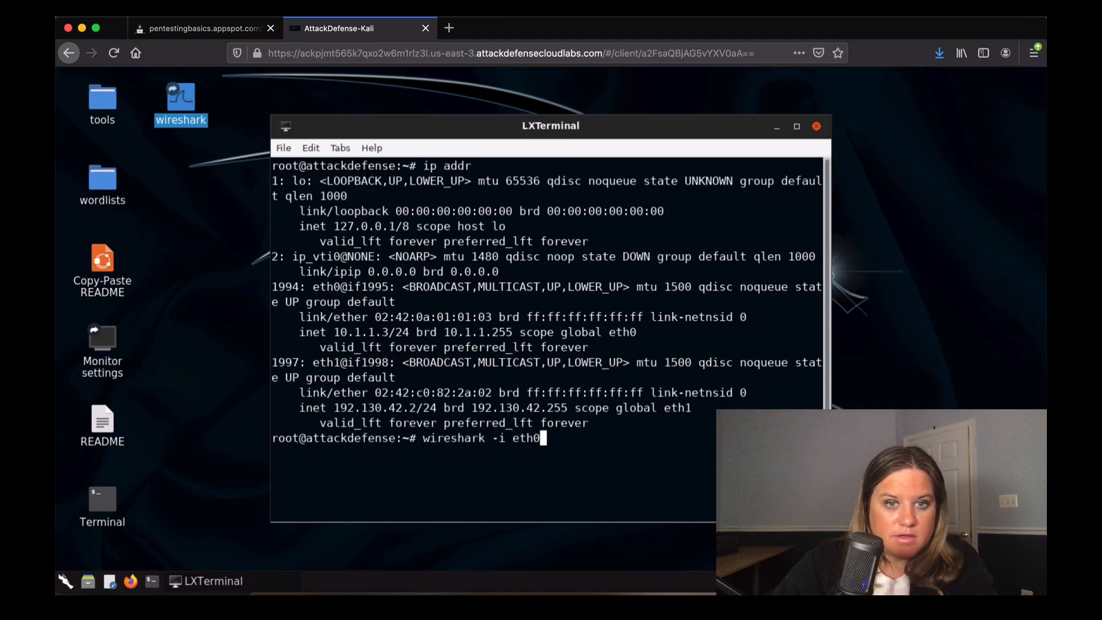
{"action": "key", "text": "BackSpace"}
{"action": "type", "text": "1"}
{"action": "key", "text": "Return"}
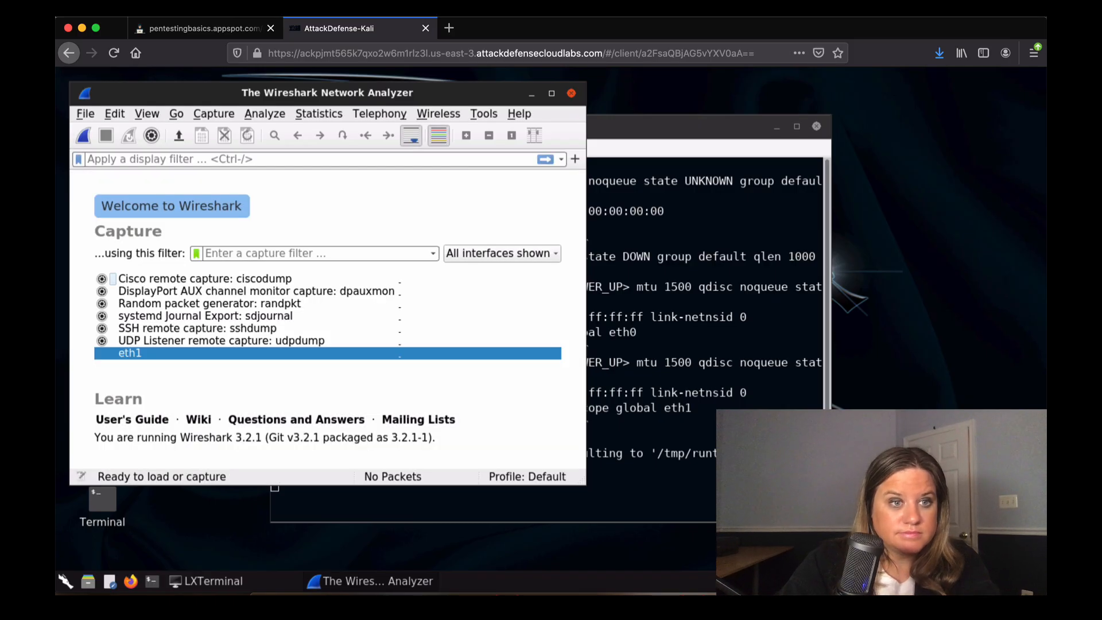
Start a live capture on eth1, dismiss the permission error, and return to the terminal.
{"action": "left_click", "coordinate": [196, 356]}
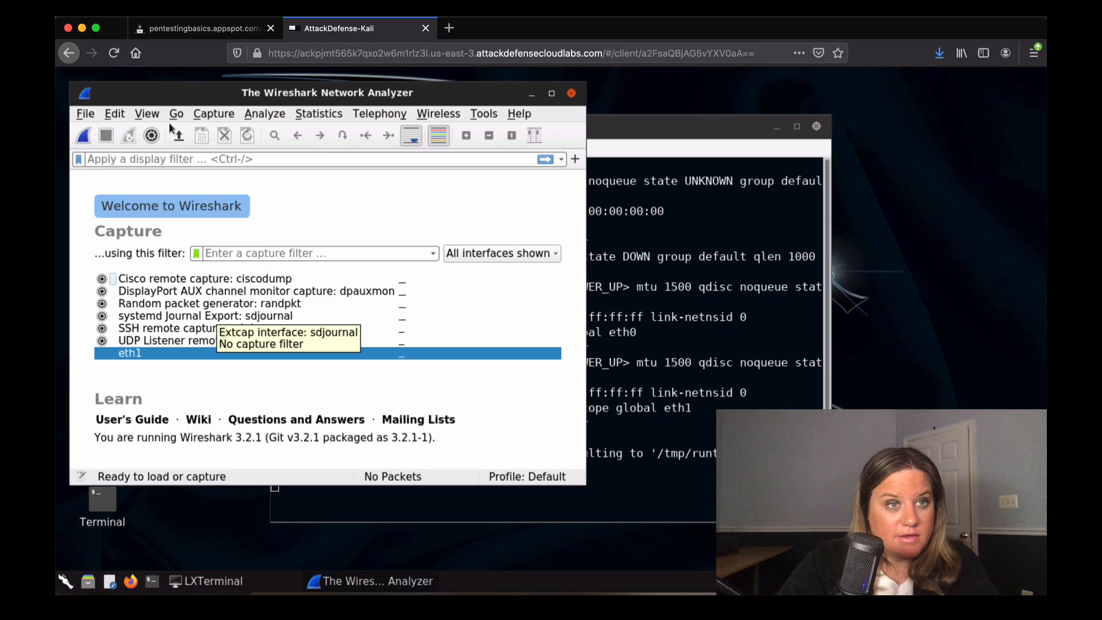
{"action": "left_click", "coordinate": [85, 136]}
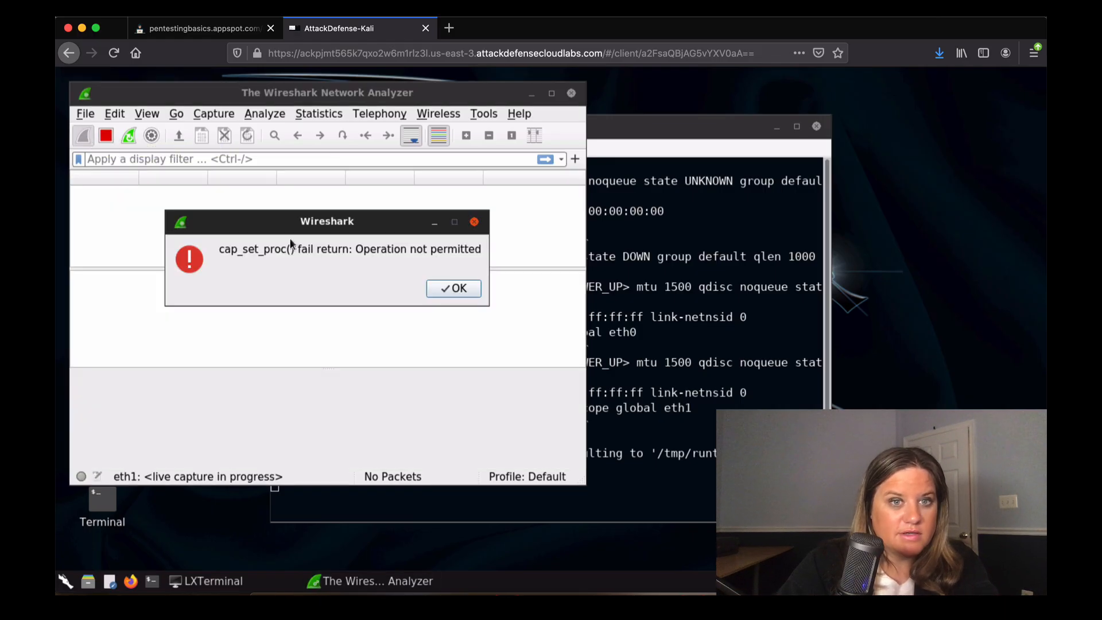
{"action": "left_click", "coordinate": [449, 288]}
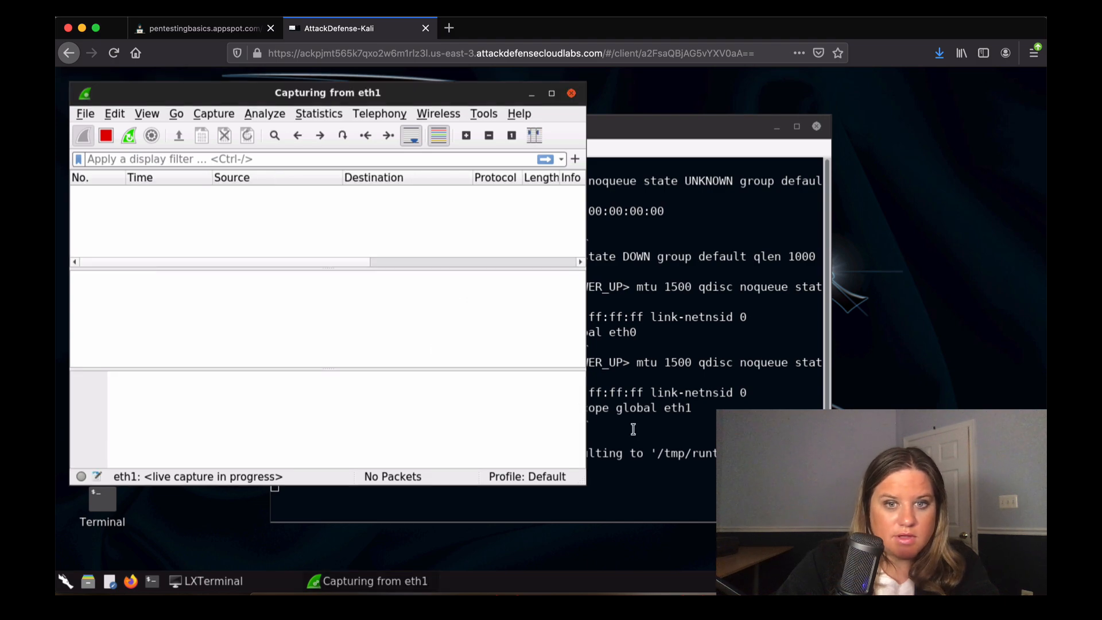
{"action": "left_click", "coordinate": [643, 466]}
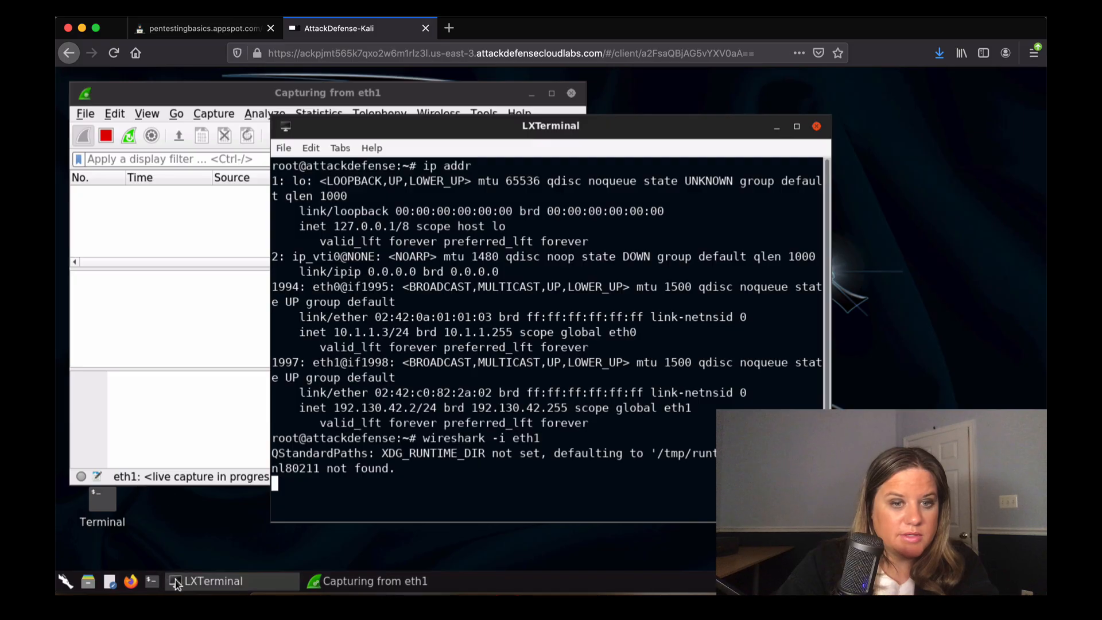
In a second terminal, run 'ftp 192.130.42.3' with the pasted address, then glance at Wireshark's capture.
{"action": "left_click", "coordinate": [152, 582]}
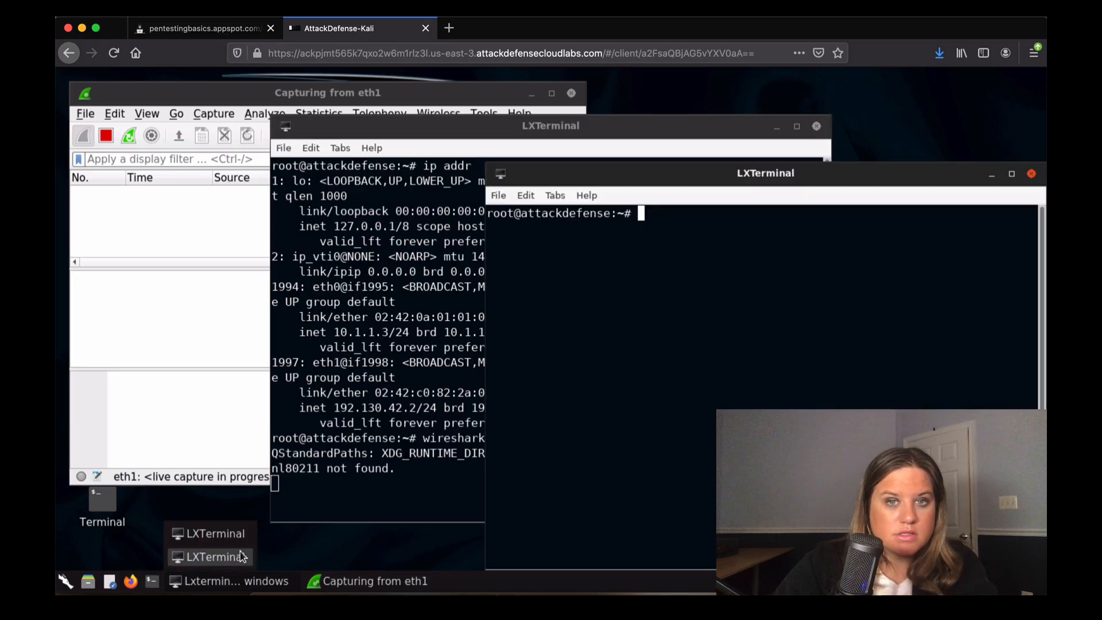
{"action": "left_click_drag", "start_coordinate": [582, 181], "coordinate": [385, 108]}
{"action": "type", "text": "ftp"}
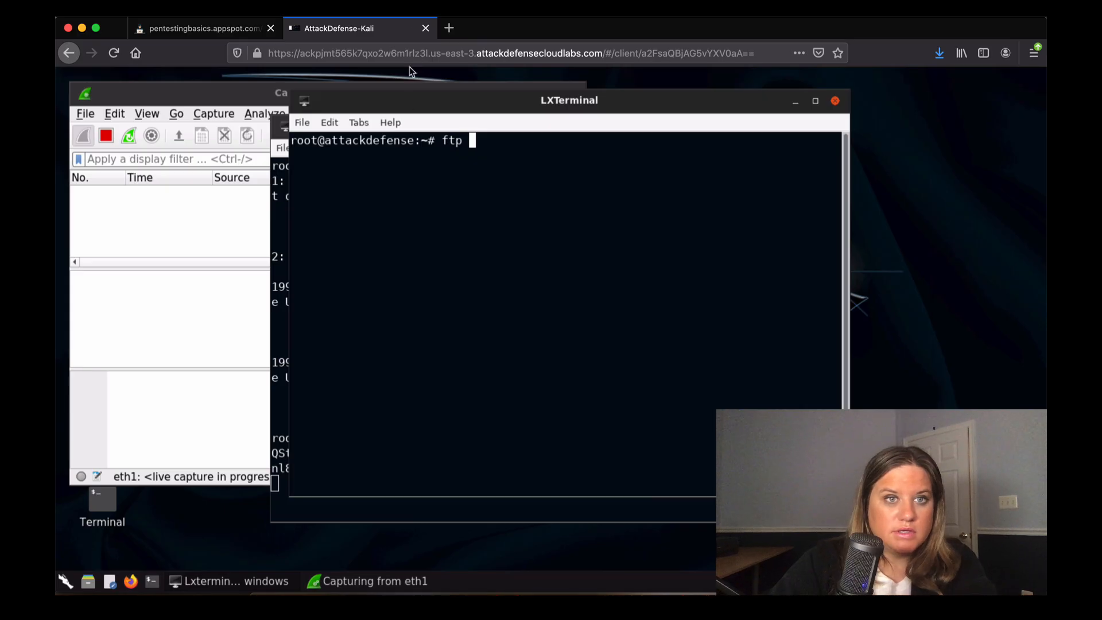
{"action": "left_click", "coordinate": [329, 119]}
{"action": "left_click", "coordinate": [339, 152]}
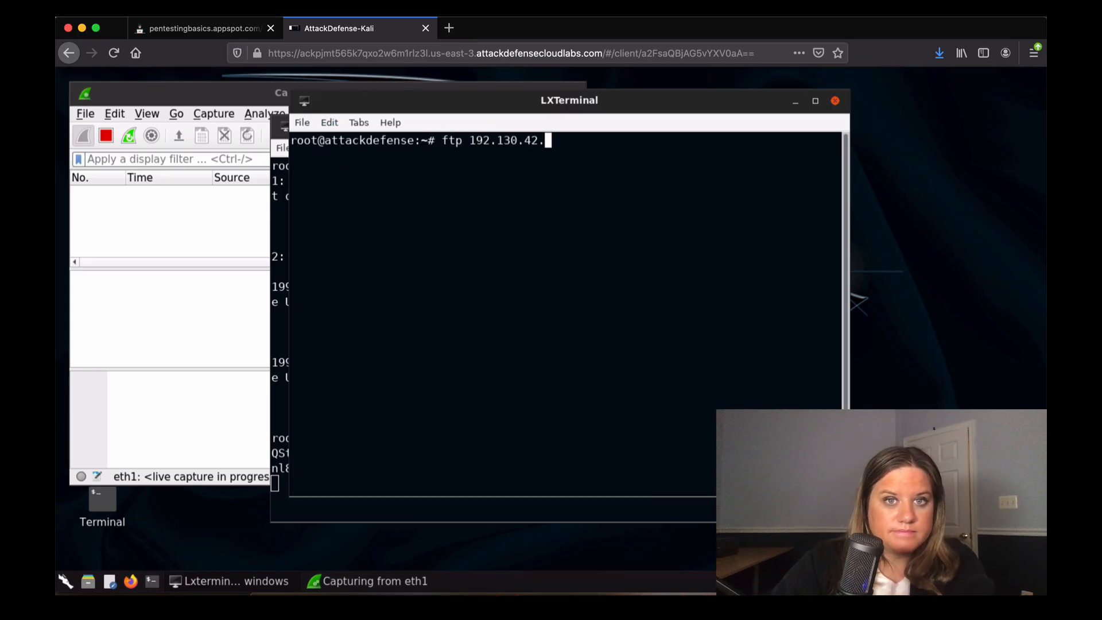
{"action": "key", "text": "Return"}
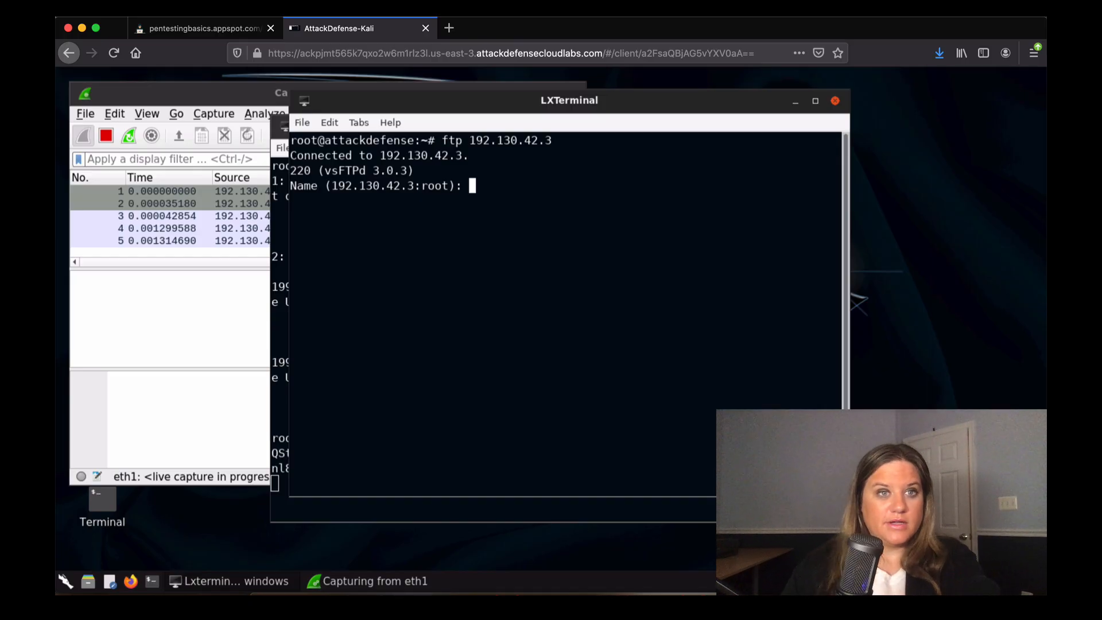
{"action": "left_click", "coordinate": [178, 91]}
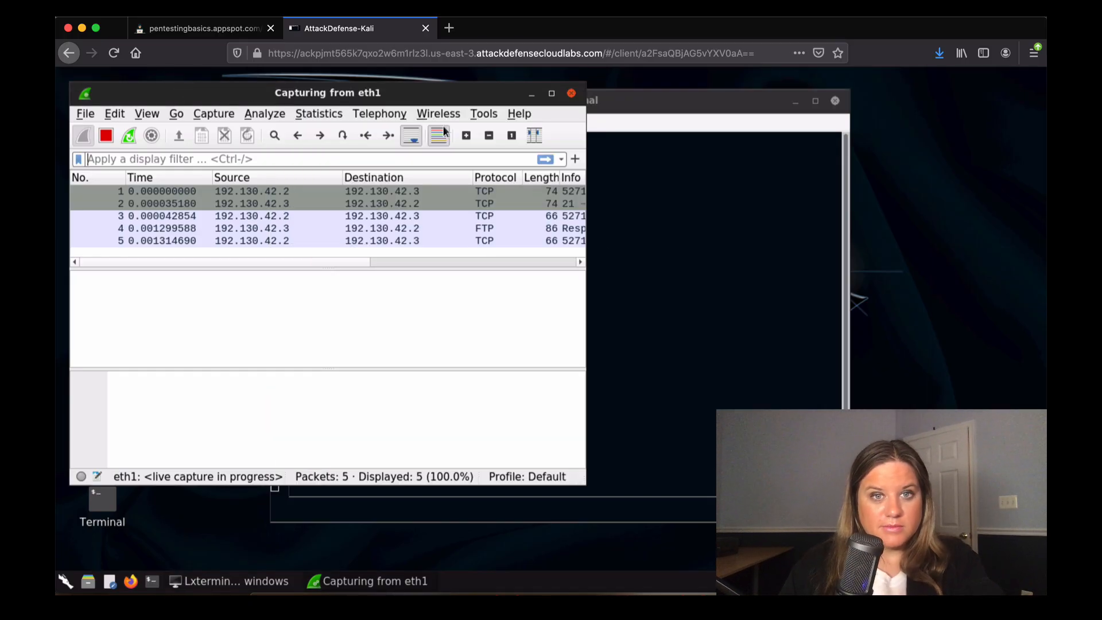
{"action": "left_click", "coordinate": [668, 258]}
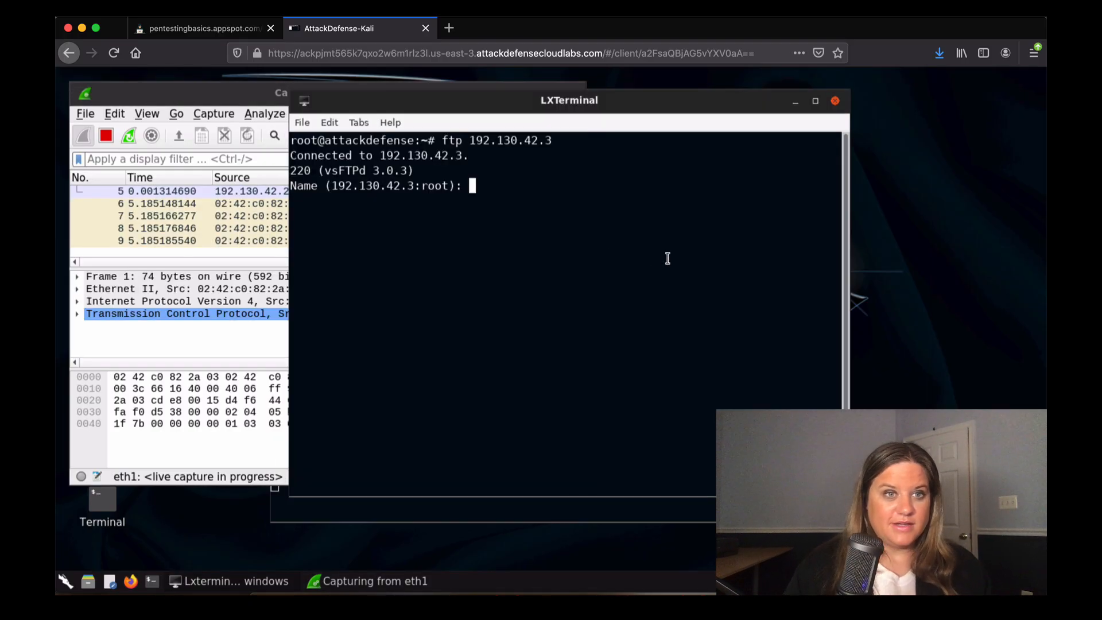
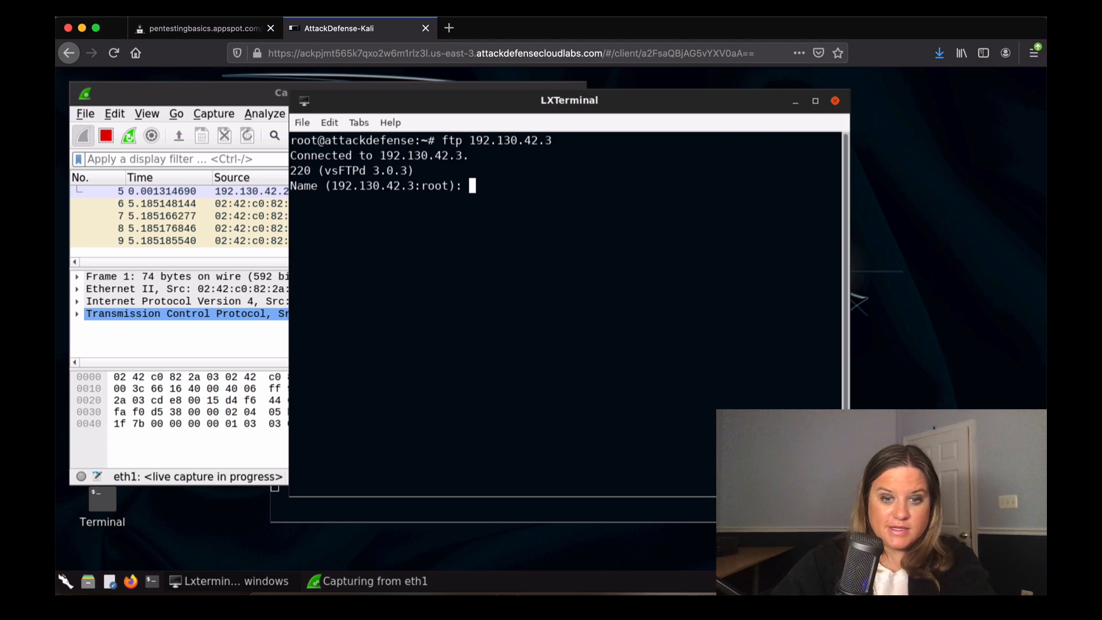
Log in to the FTP server as user 'anonymous' with an empty password.
{"action": "type", "text": "anonymous"}
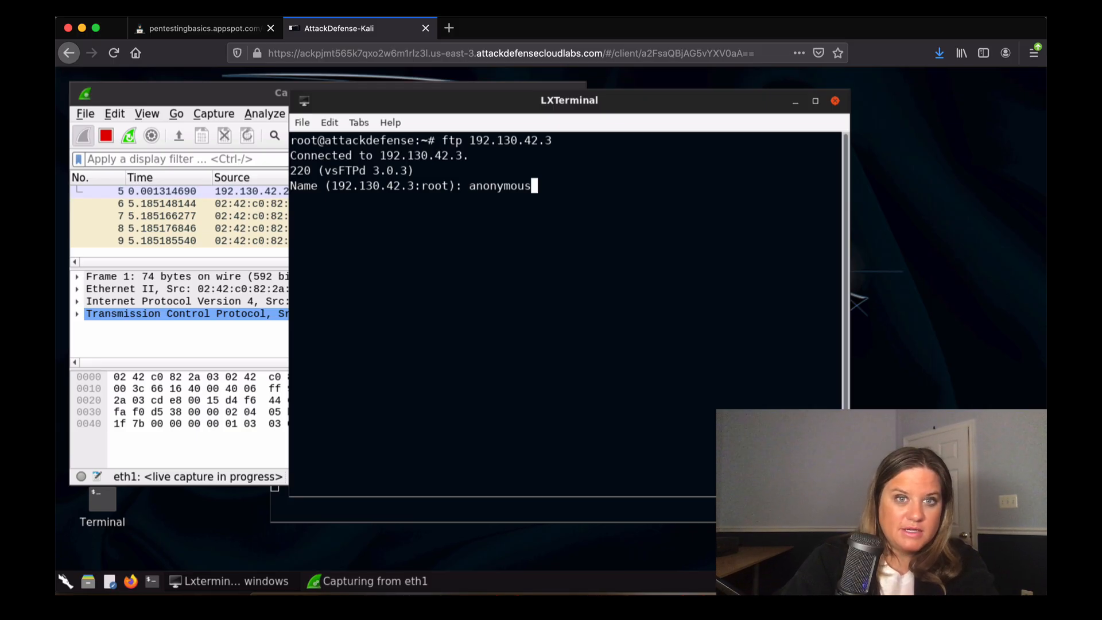
{"action": "key", "text": "Return"}
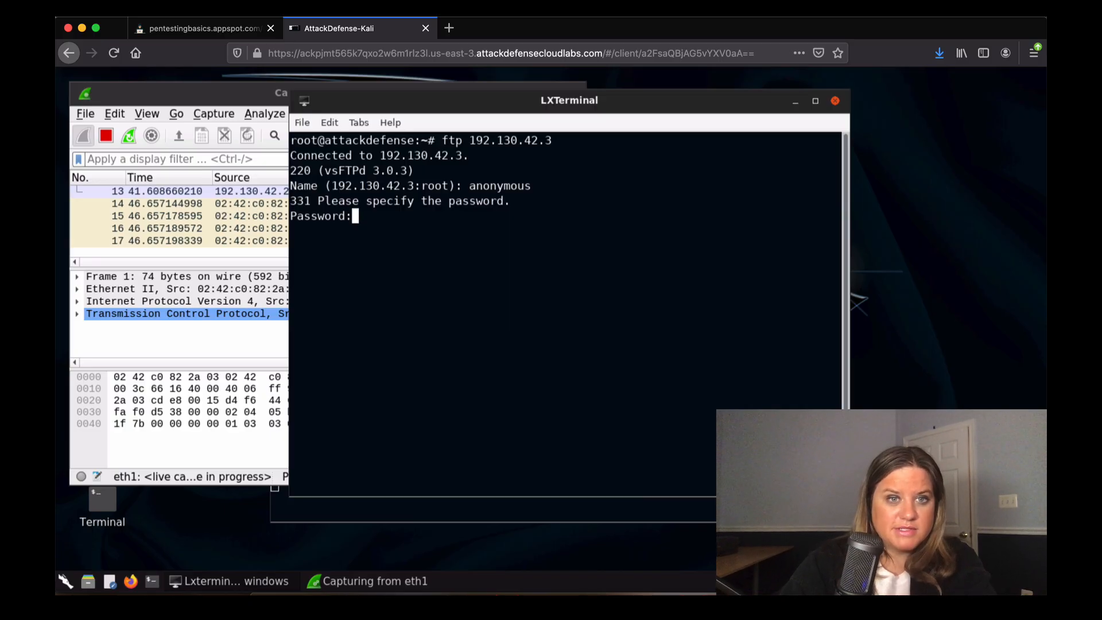
{"action": "key", "text": "Return"}
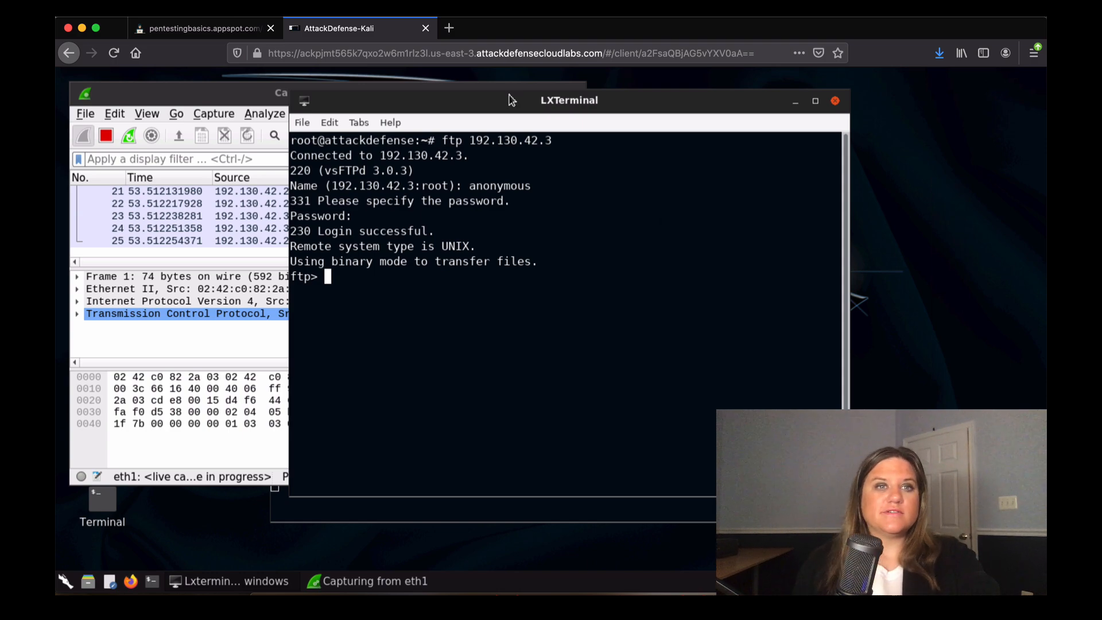
Apply an ftp display filter and inspect the 220 greeting and PASS packets.
{"action": "left_click", "coordinate": [224, 102]}
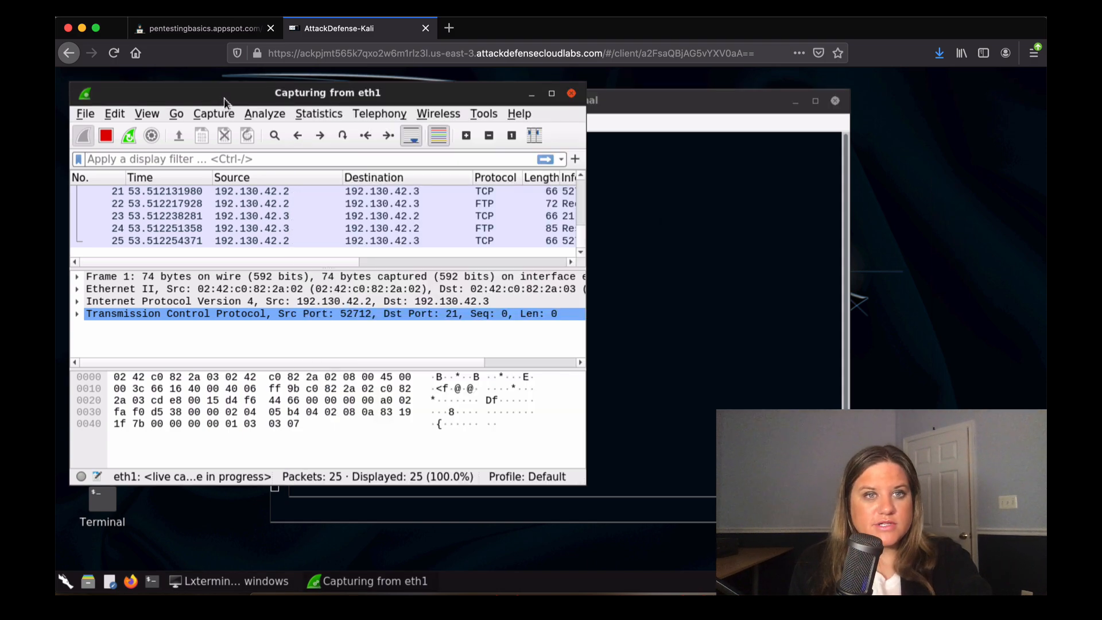
{"action": "left_click_drag", "start_coordinate": [224, 102], "coordinate": [366, 124]}
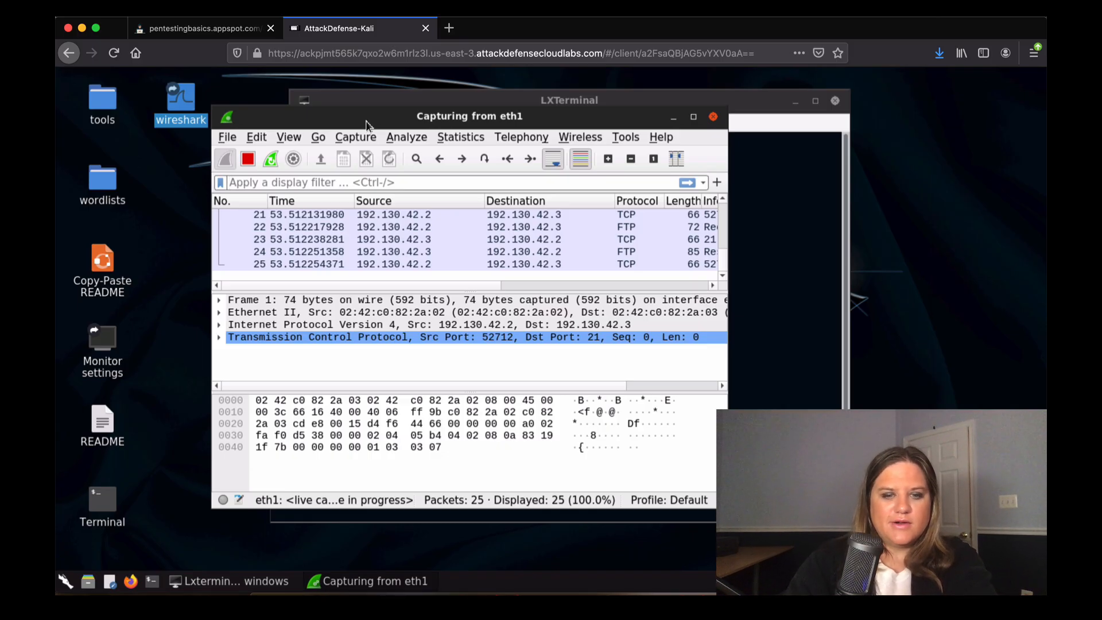
{"action": "type", "text": "ftp"}
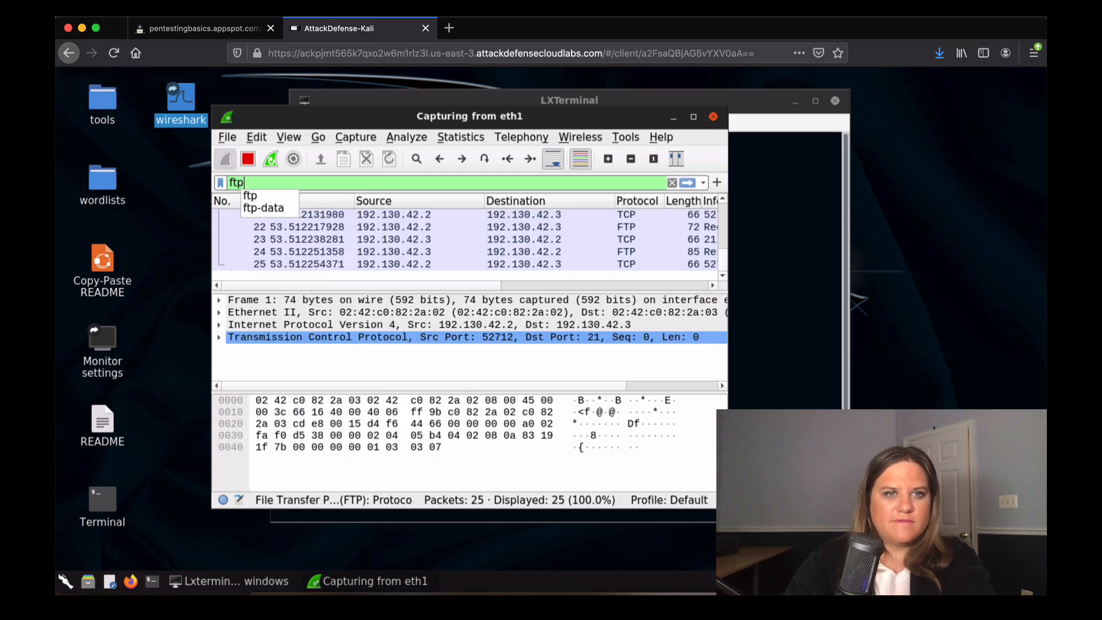
{"action": "key", "text": "Return"}
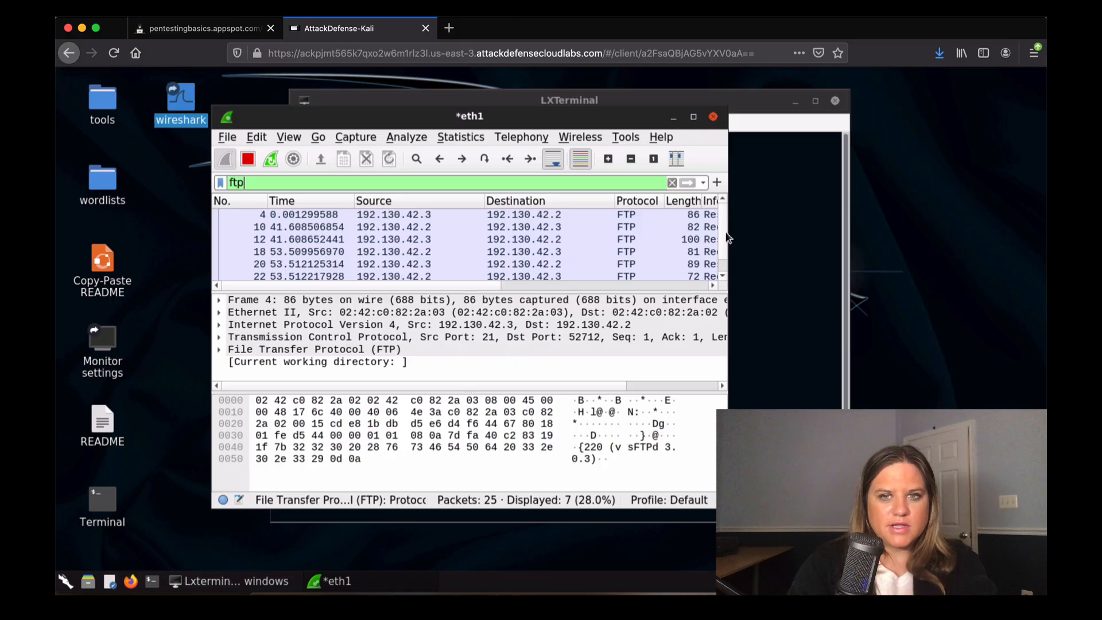
{"action": "left_click_drag", "start_coordinate": [728, 238], "coordinate": [1016, 243]}
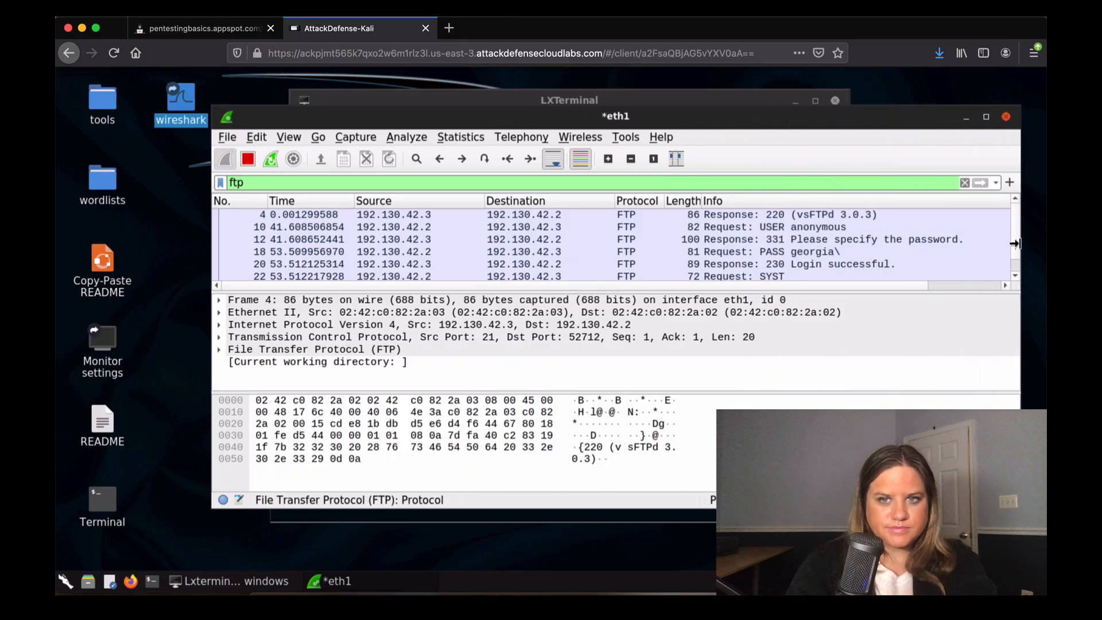
{"action": "left_click", "coordinate": [774, 216]}
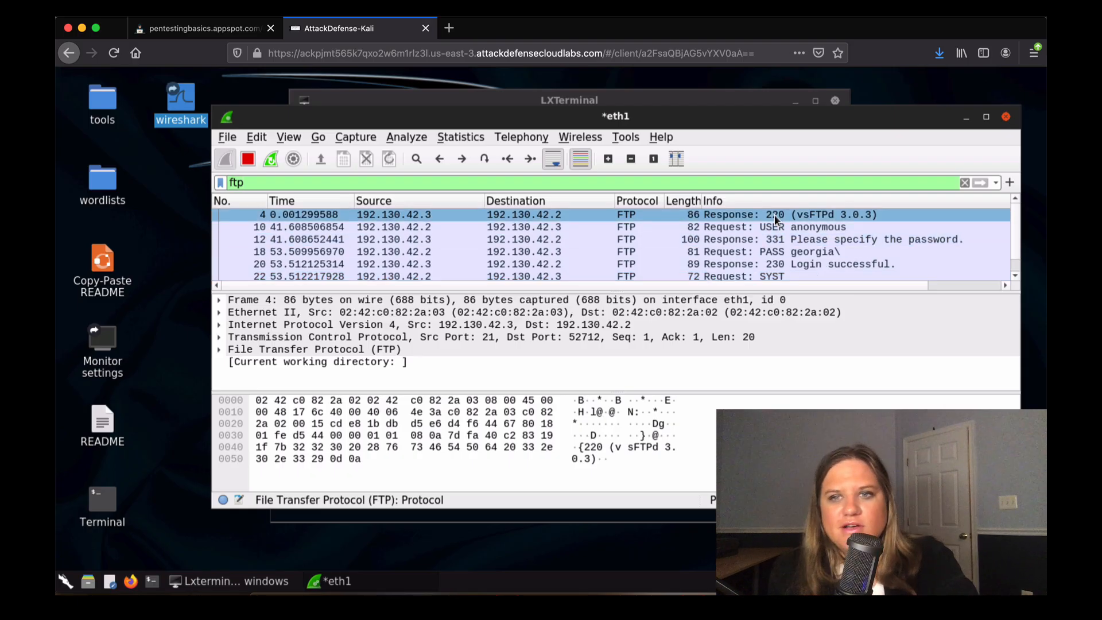
{"action": "left_click", "coordinate": [800, 251]}
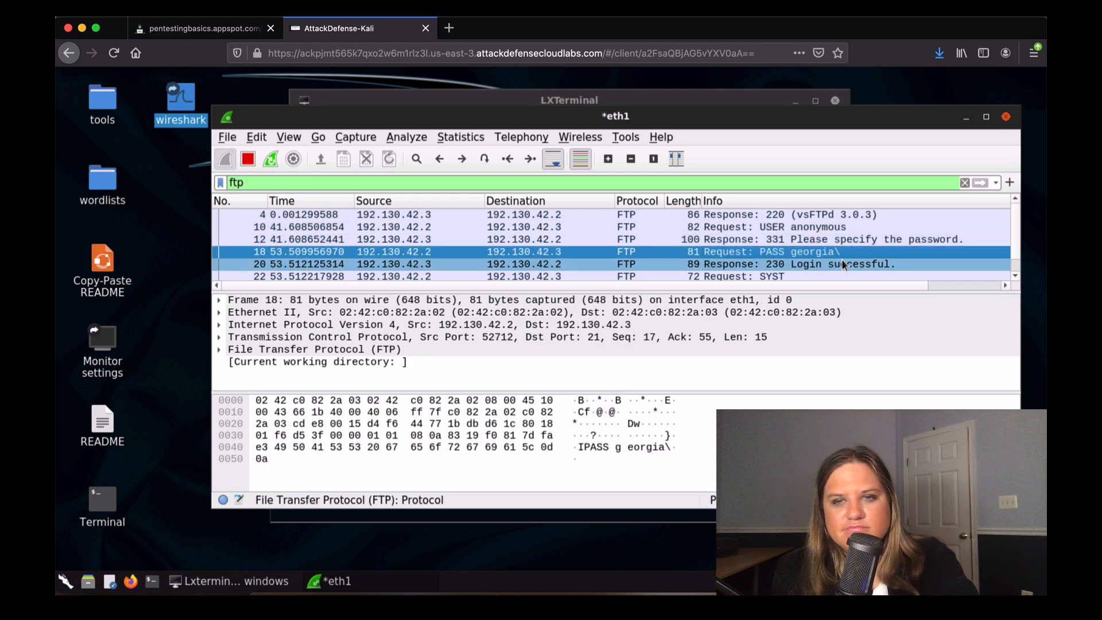
Follow the FTP packet's TCP stream to read the 133-byte login conversation, then close it.
{"action": "right_click", "coordinate": [779, 218]}
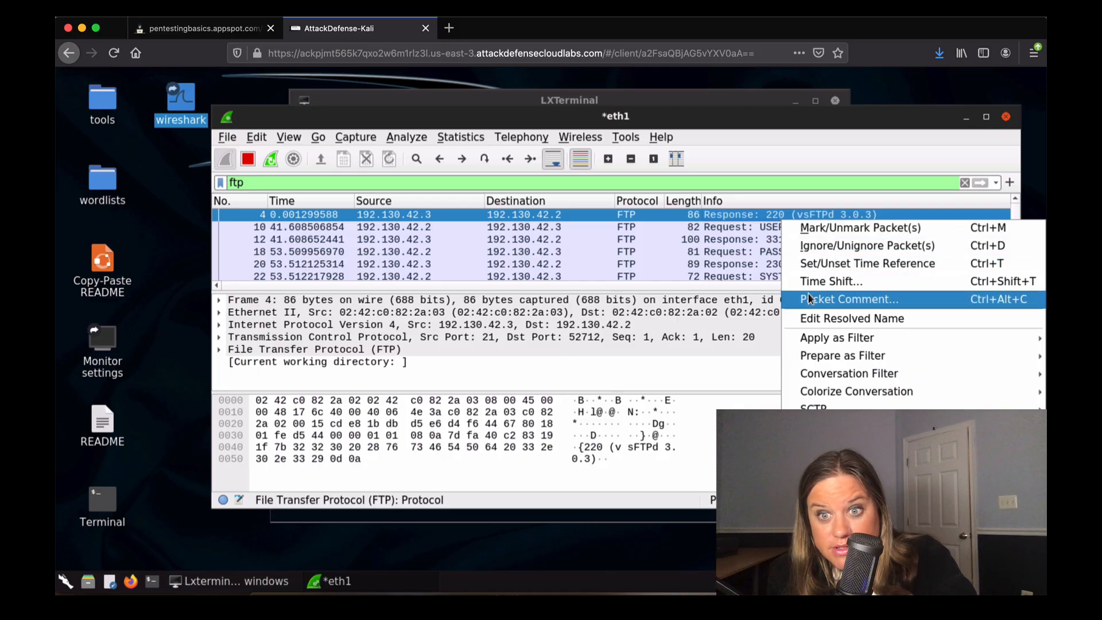
{"action": "mouse_move", "coordinate": [826, 427]}
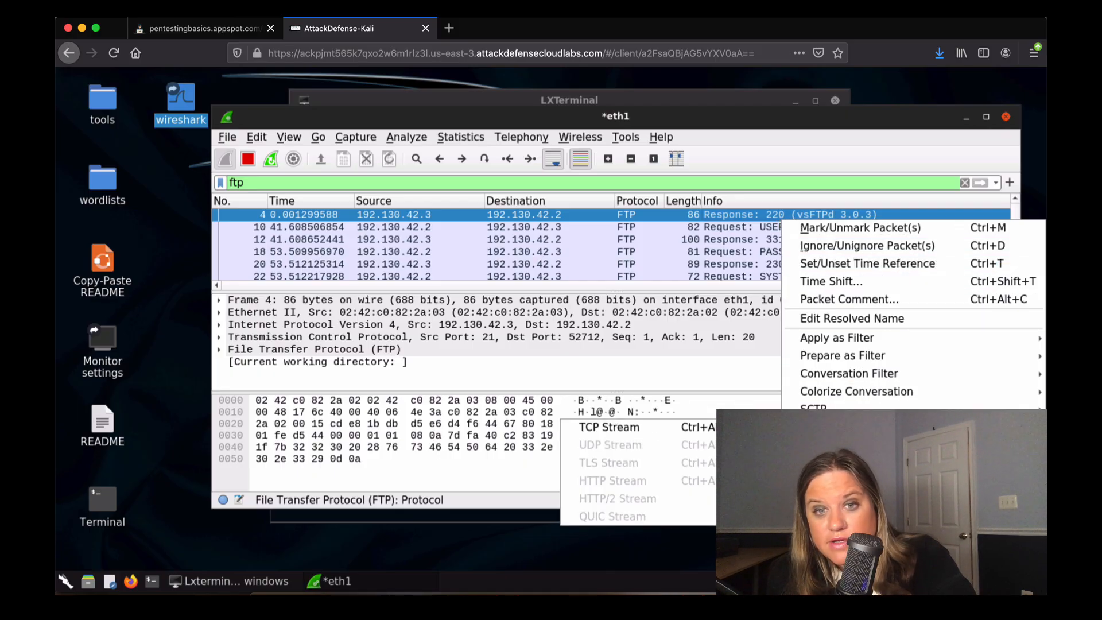
{"action": "left_click", "coordinate": [713, 427]}
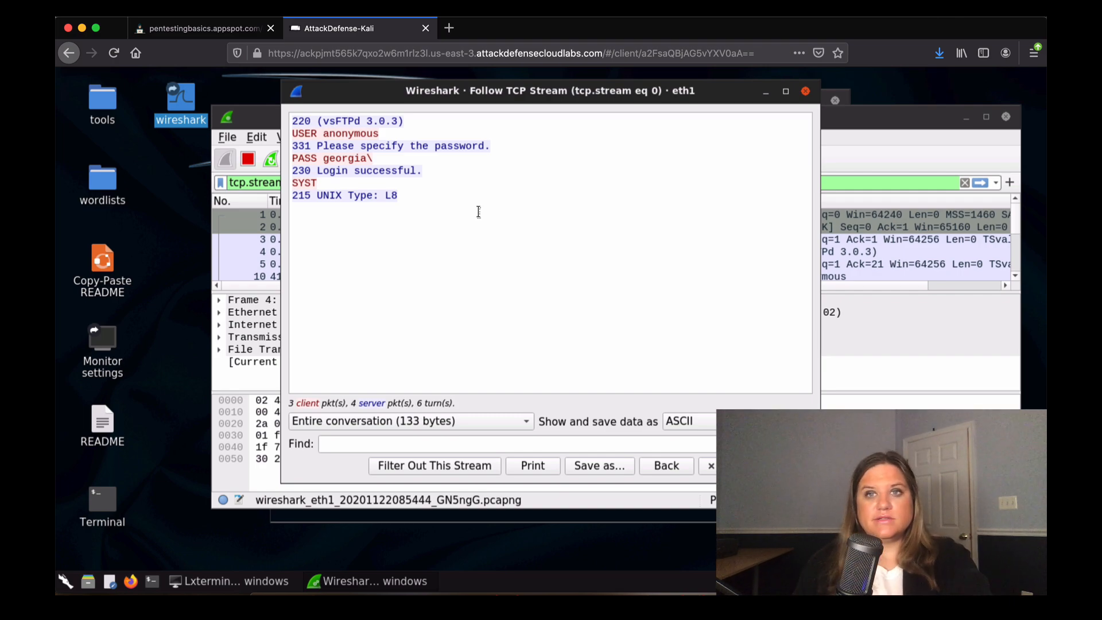
{"action": "left_click", "coordinate": [806, 92]}
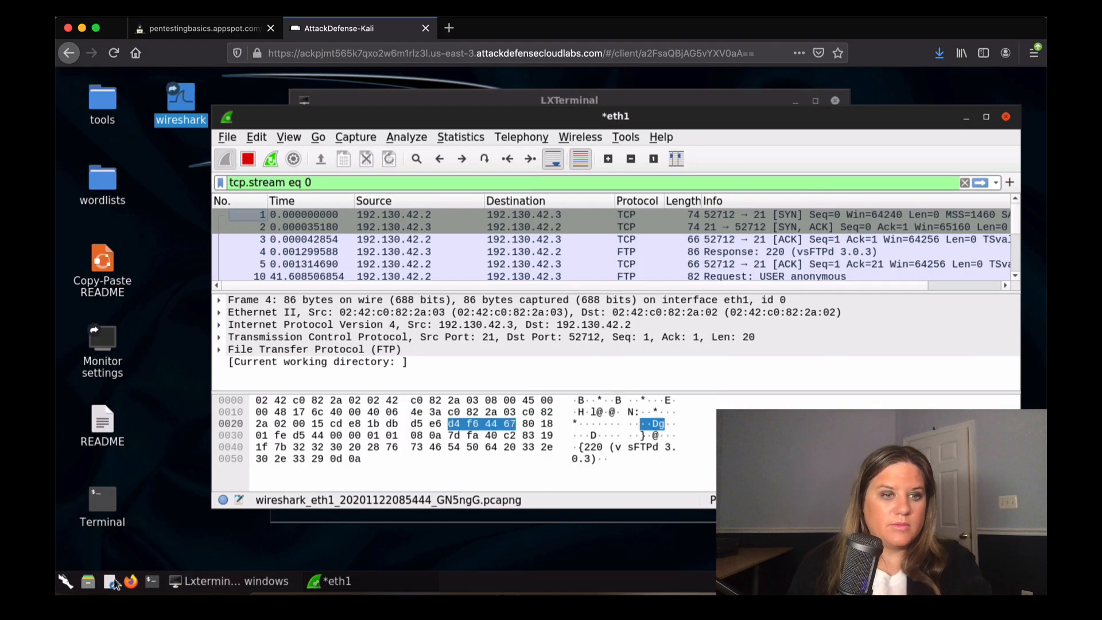
Launch Firefox and load the site at 192.130.42.4 from the pasted address.
{"action": "left_click", "coordinate": [131, 582]}
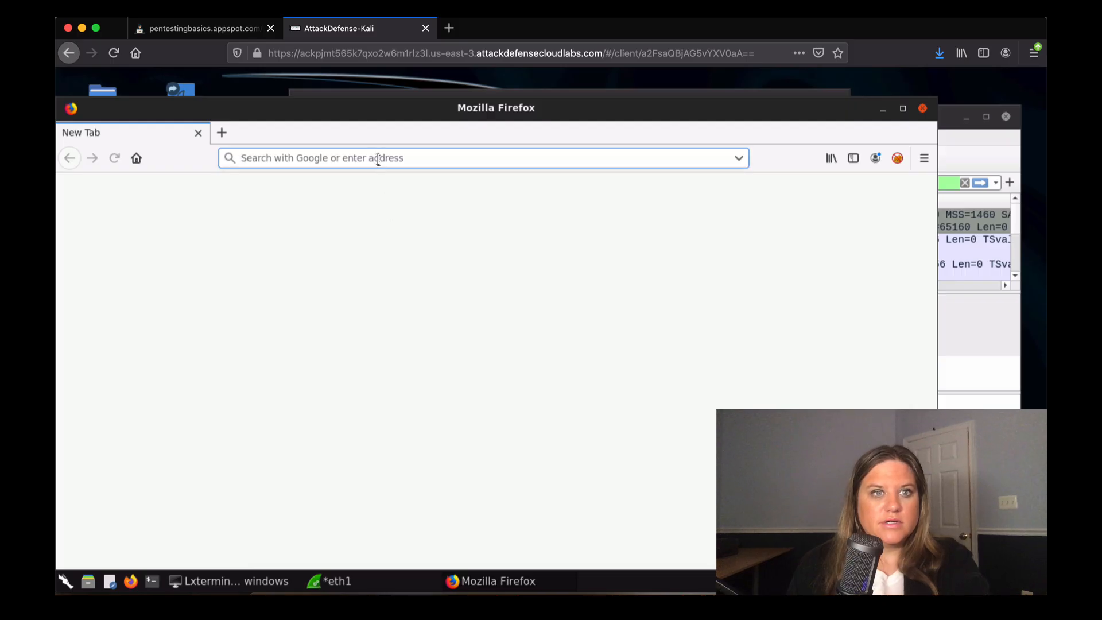
{"action": "type", "text": "v"}
{"action": "key", "text": "BackSpace"}
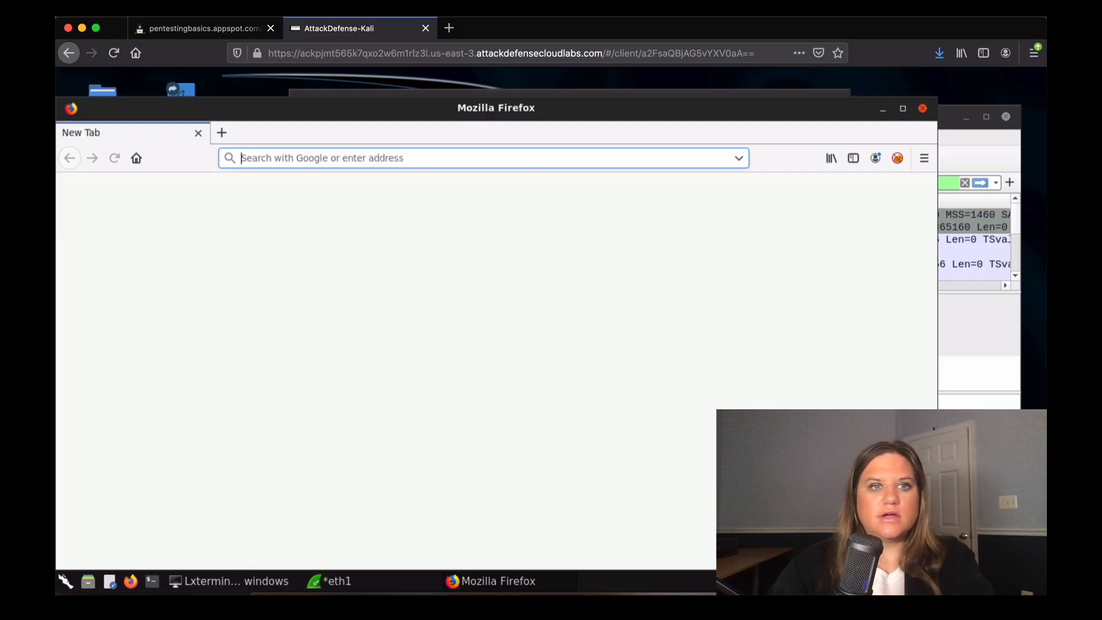
{"action": "right_click", "coordinate": [315, 153]}
{"action": "left_click", "coordinate": [339, 213]}
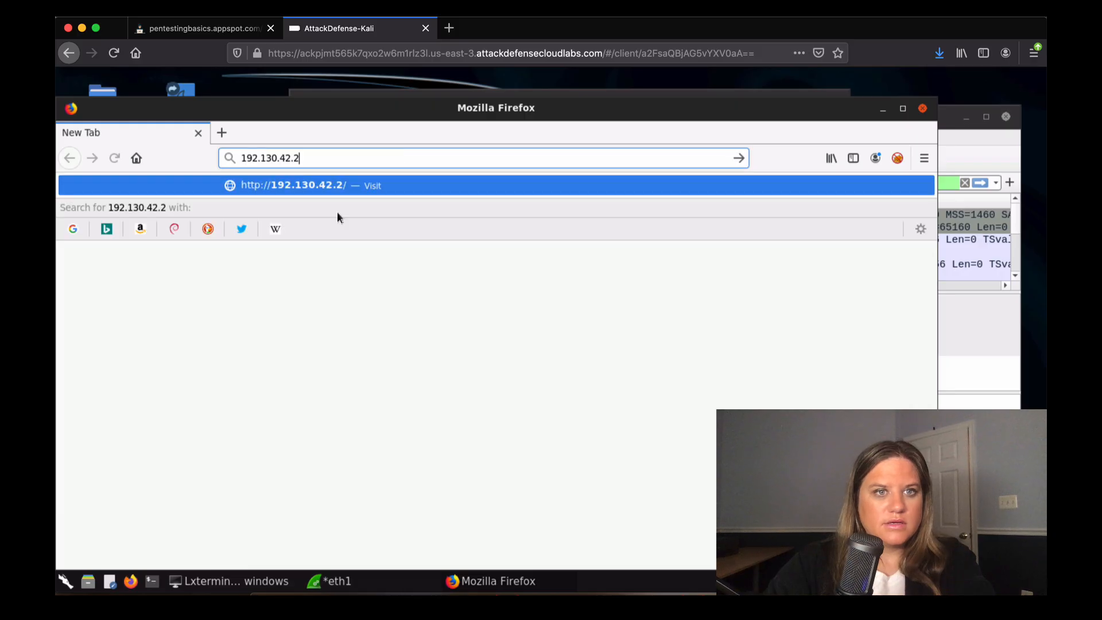
{"action": "key", "text": "BackSpace"}
{"action": "type", "text": "4"}
{"action": "key", "text": "Return"}
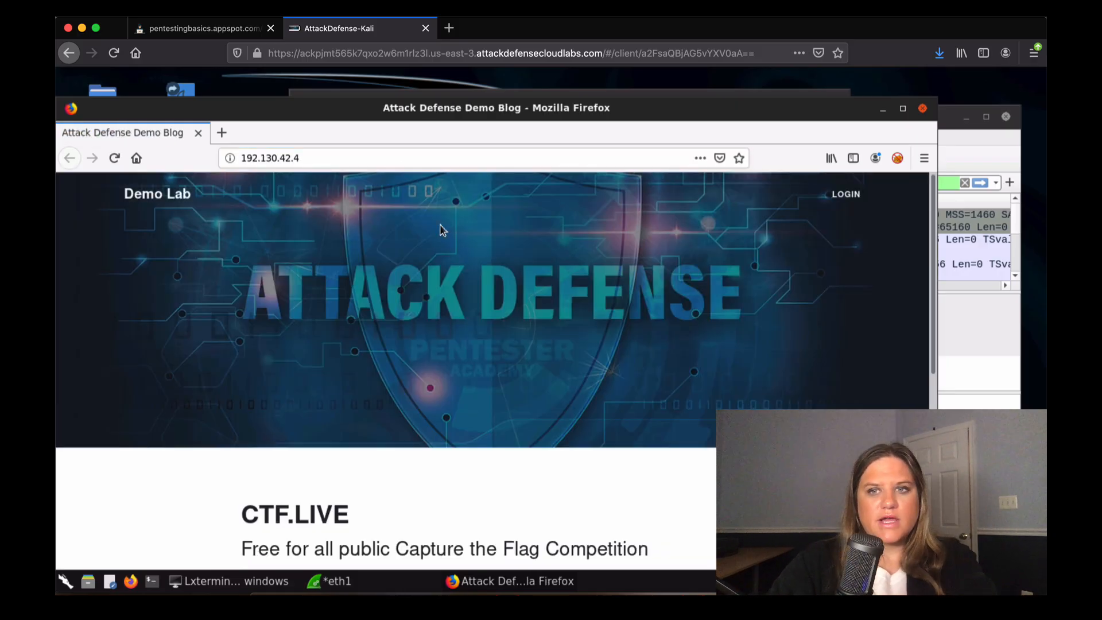
Check the lab instructions page, then open the blog's LOGIN page.
{"action": "left_click", "coordinate": [190, 31]}
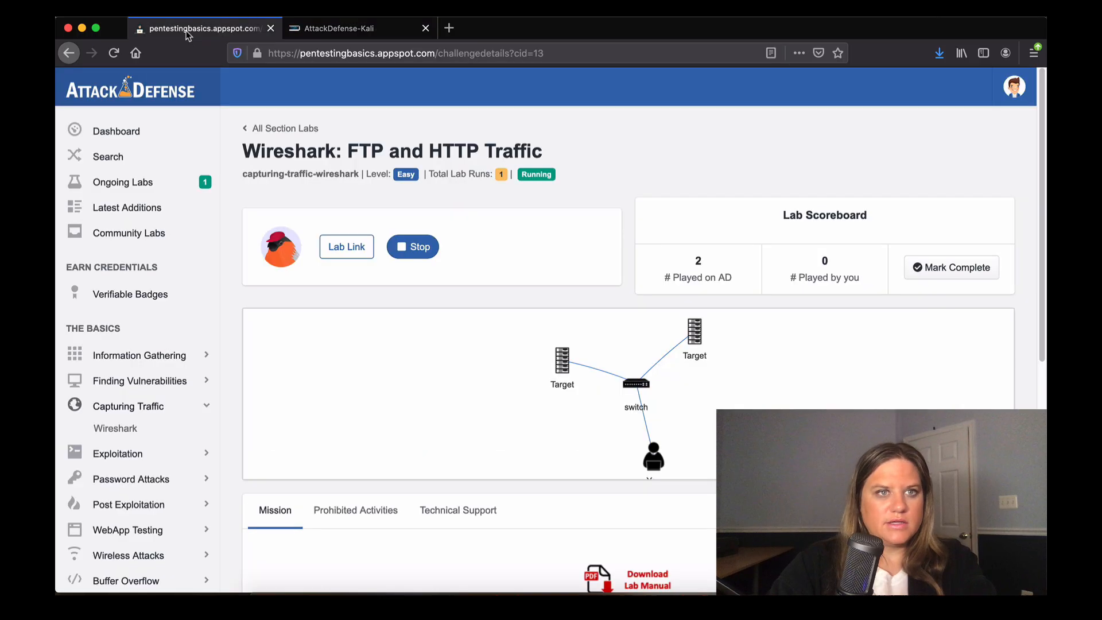
{"action": "left_click_drag", "start_coordinate": [1044, 275], "coordinate": [1045, 350]}
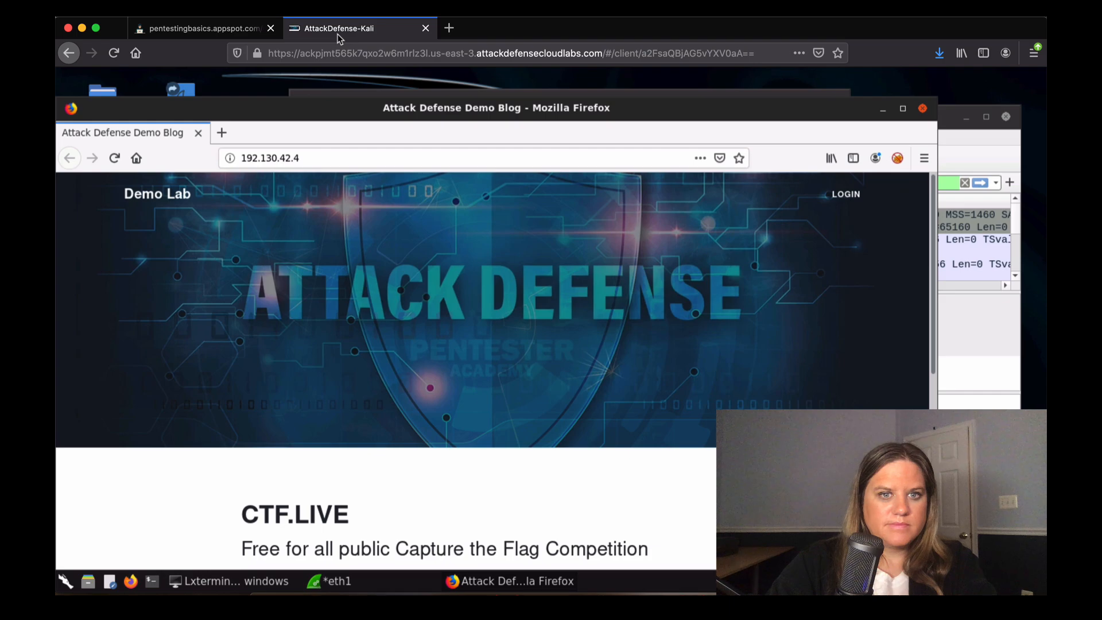
{"action": "left_click", "coordinate": [338, 32]}
{"action": "left_click_drag", "start_coordinate": [931, 295], "coordinate": [963, 293]}
{"action": "left_click", "coordinate": [847, 195]}
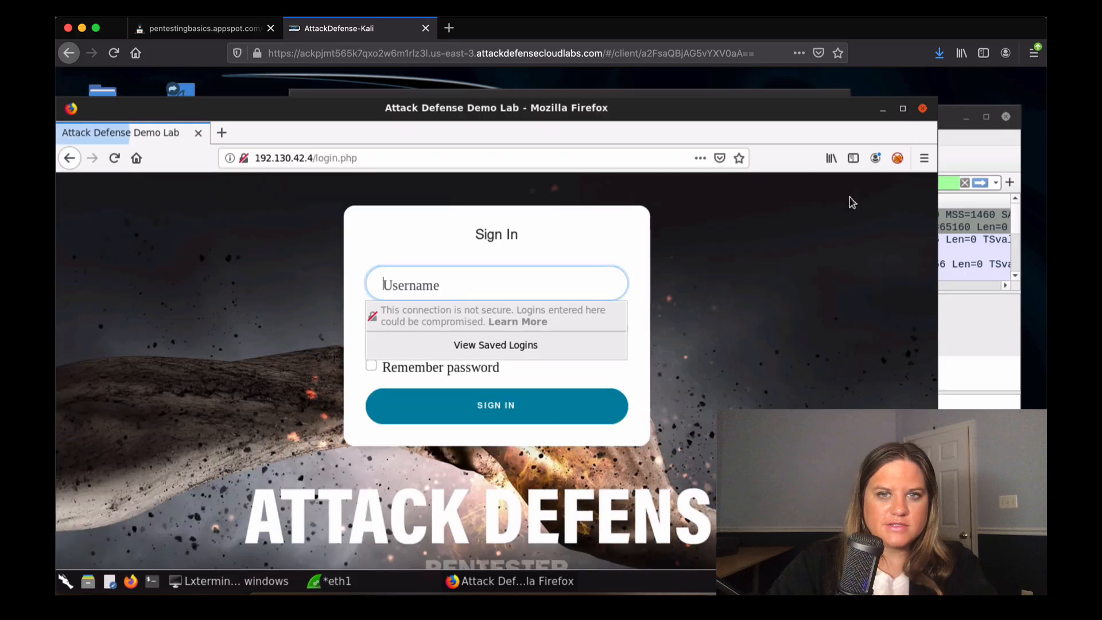
Enter the user name and review, then close, the insecure-login support article.
{"action": "type", "text": "joh"}
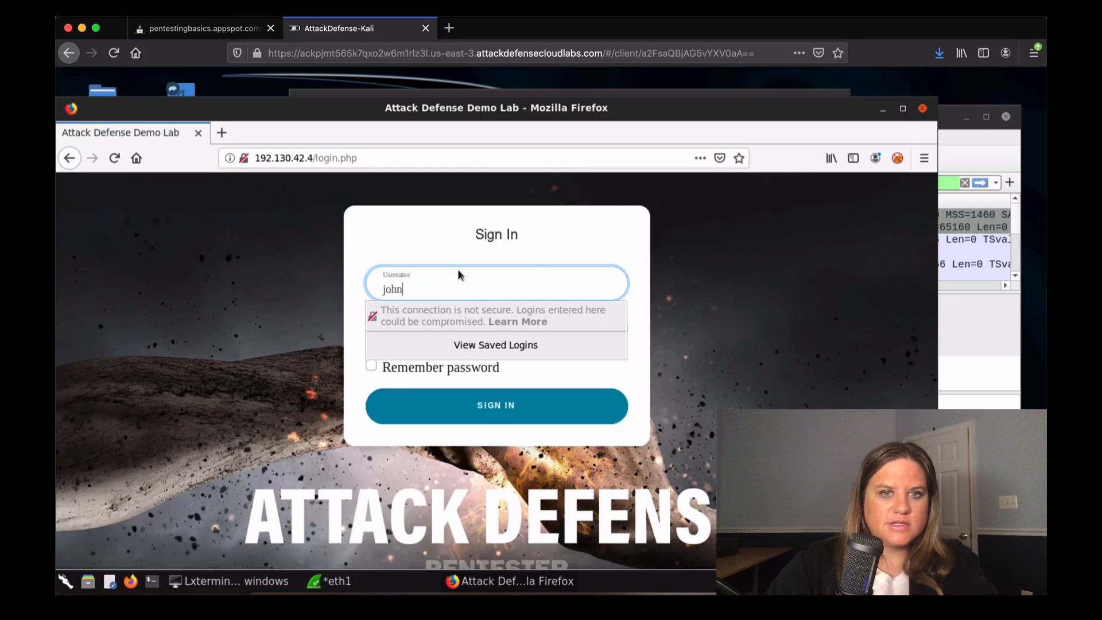
{"action": "type", "text": "n"}
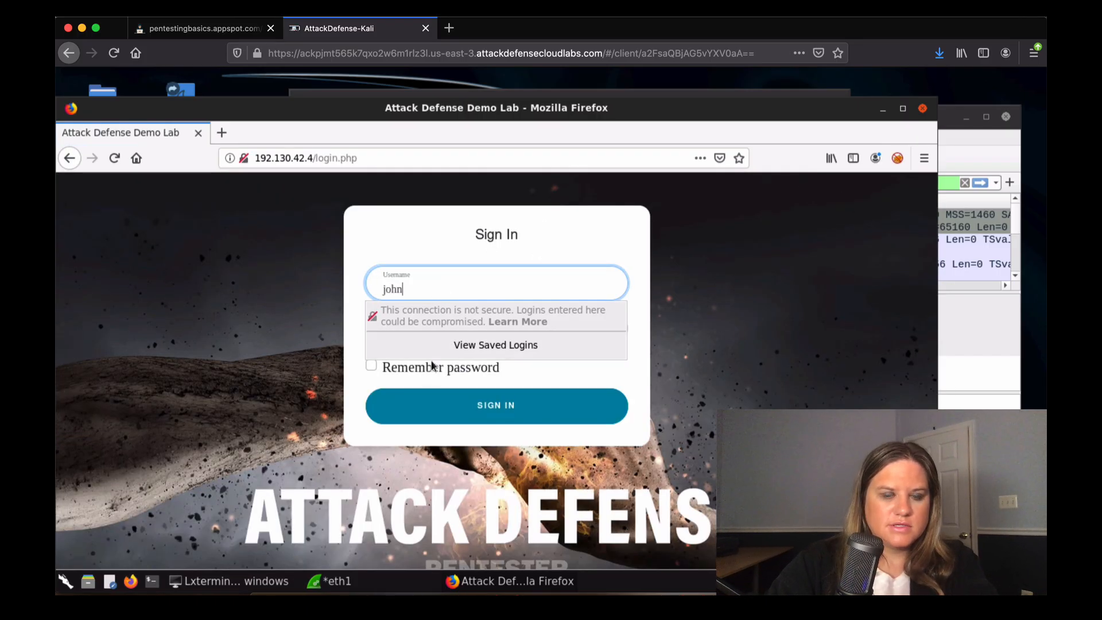
{"action": "left_click", "coordinate": [423, 319]}
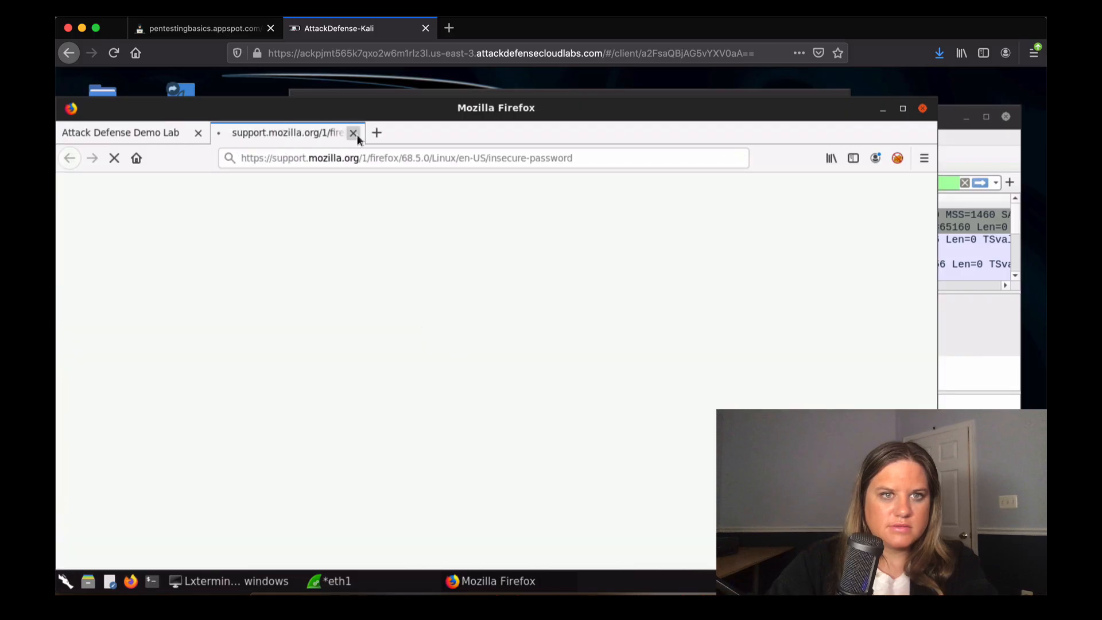
{"action": "left_click", "coordinate": [355, 133]}
Enter the account password, sign in, decline saving the login, and return to Wireshark.
{"action": "left_click", "coordinate": [437, 335]}
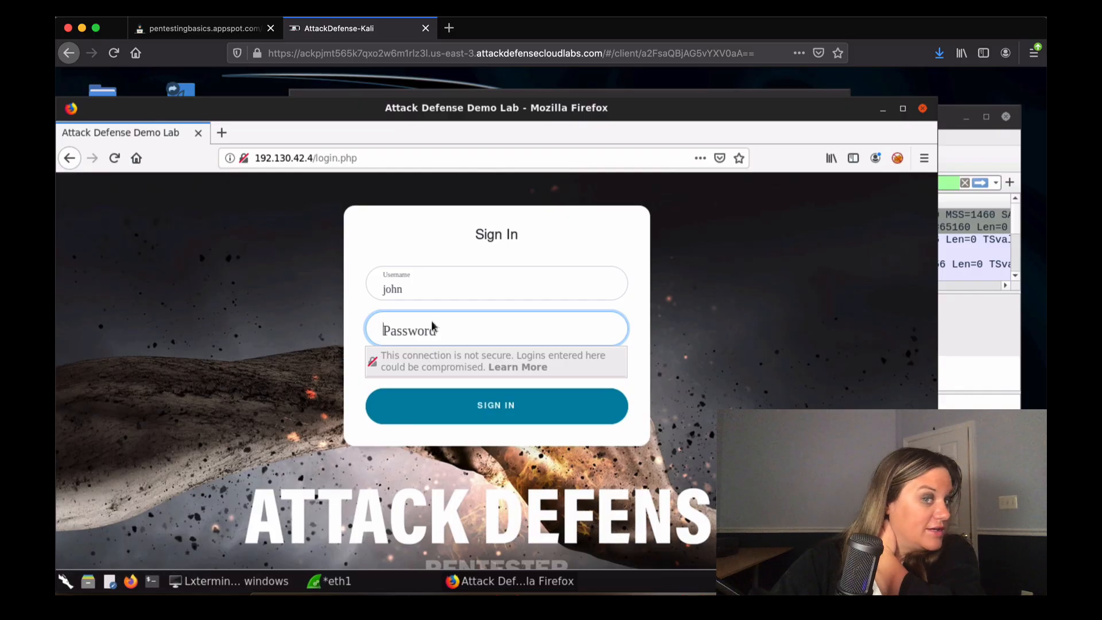
{"action": "type", "text": "password"}
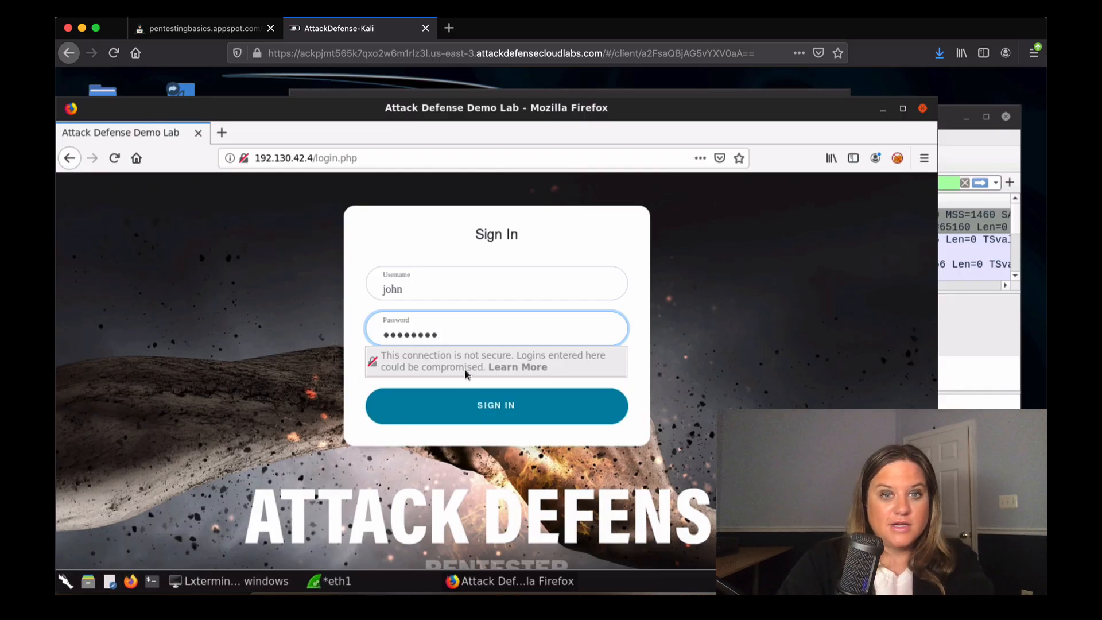
{"action": "left_click", "coordinate": [512, 413]}
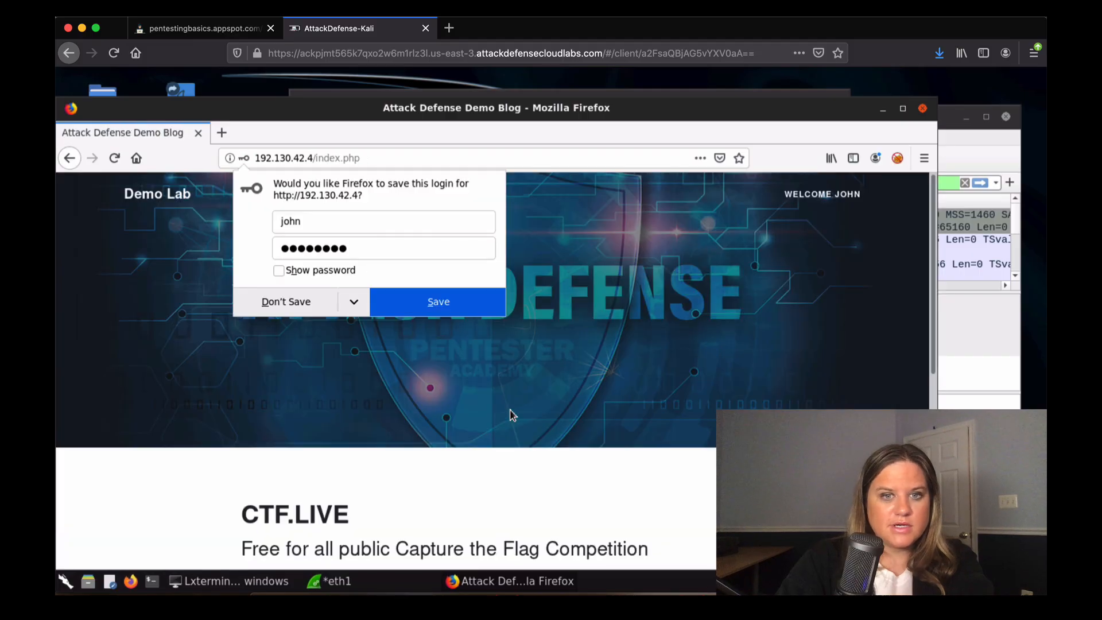
{"action": "left_click", "coordinate": [984, 326]}
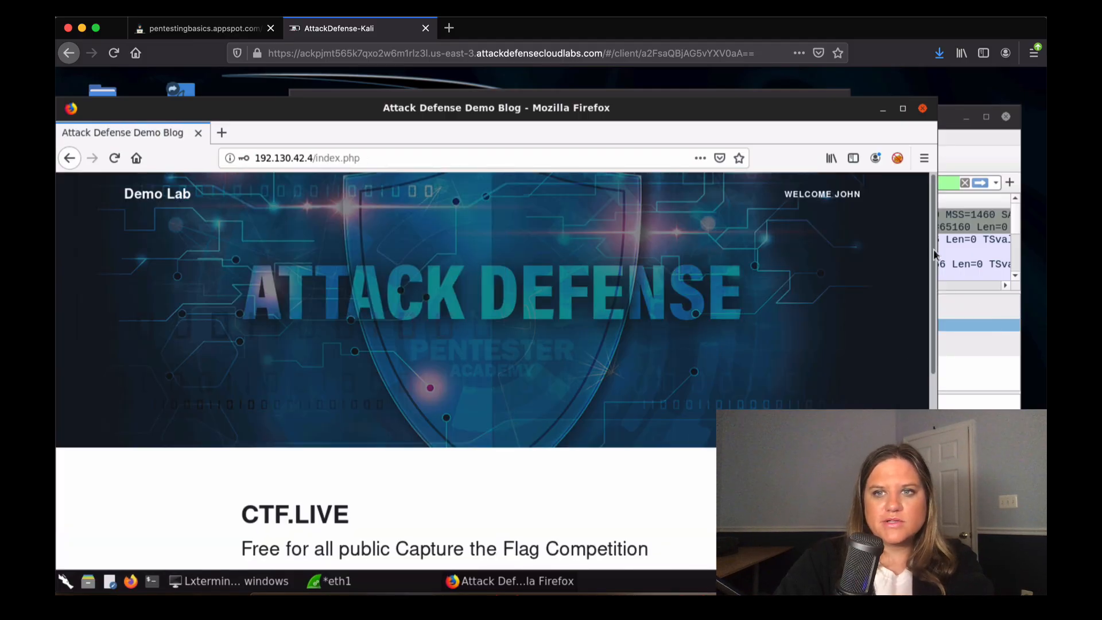
{"action": "left_click", "coordinate": [977, 234]}
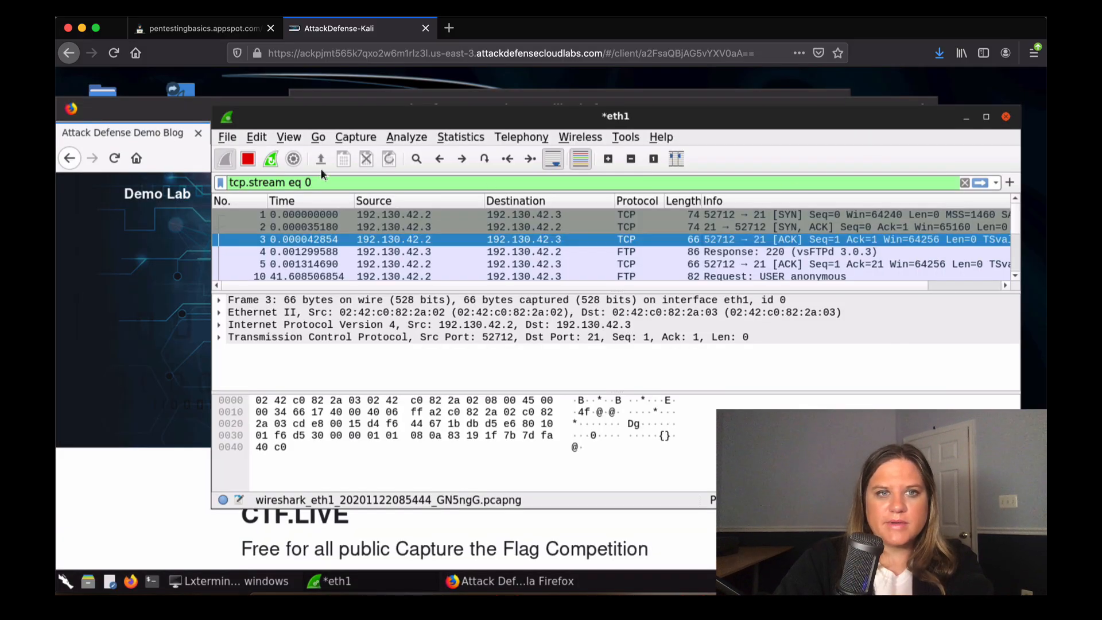
Replace the tcp.stream eq 0 filter with an http display filter.
{"action": "left_click", "coordinate": [965, 183]}
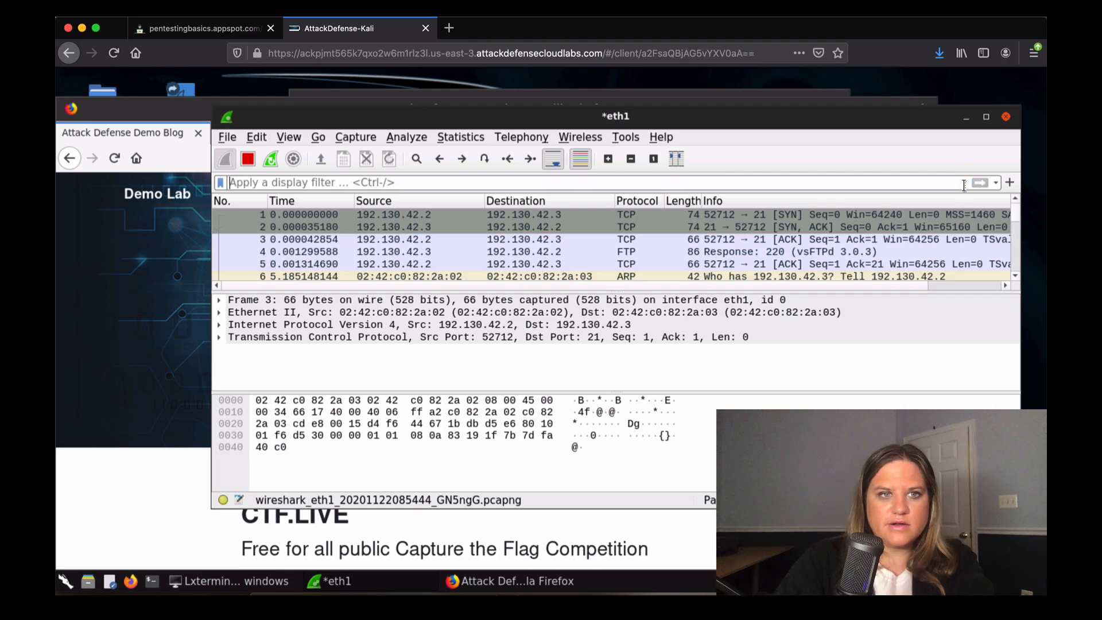
{"action": "type", "text": "http"}
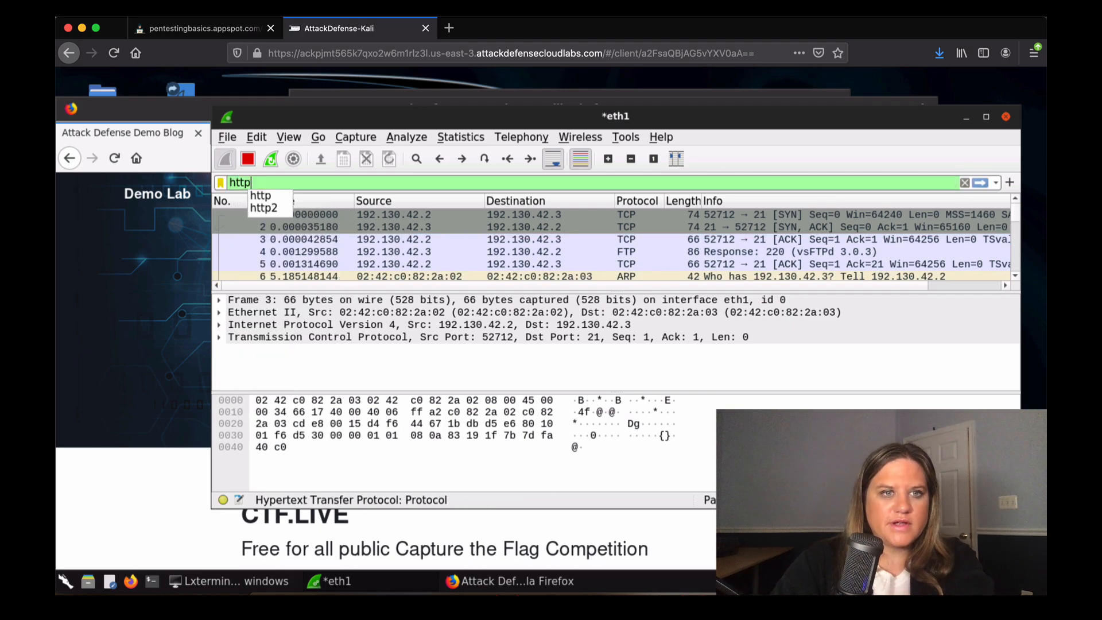
{"action": "key", "text": "Return"}
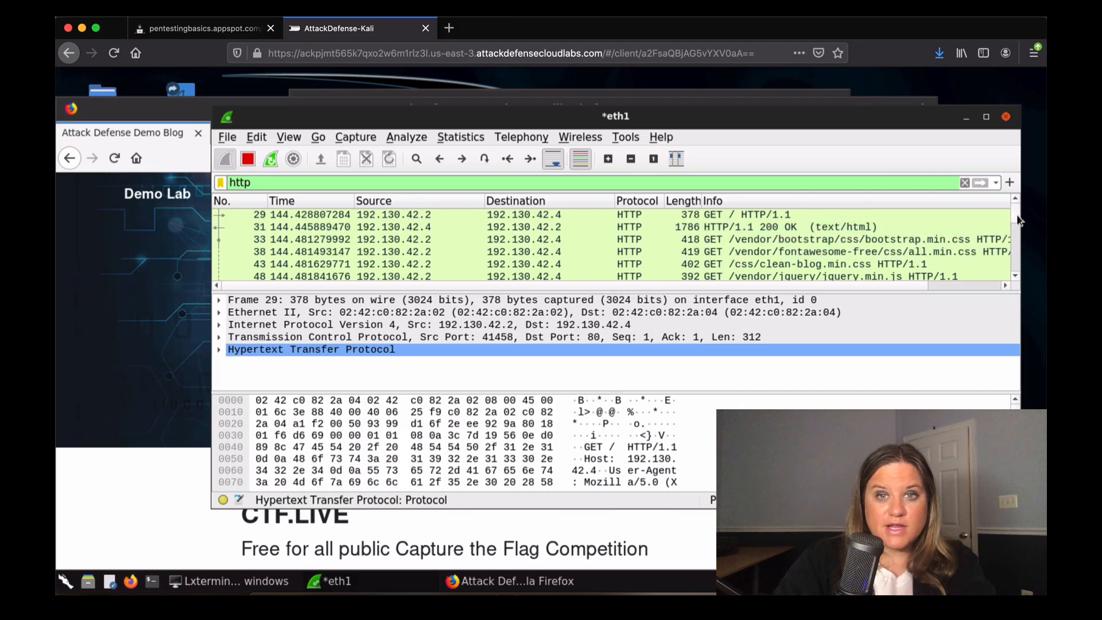
Browse the HTTP packets (200 OK, GET /) and select the POST /login.php request.
{"action": "scroll", "coordinate": [1018, 253], "scroll_direction": "down", "scroll_amount": 5}
{"action": "scroll", "coordinate": [1017, 252], "scroll_direction": "down", "scroll_amount": 5}
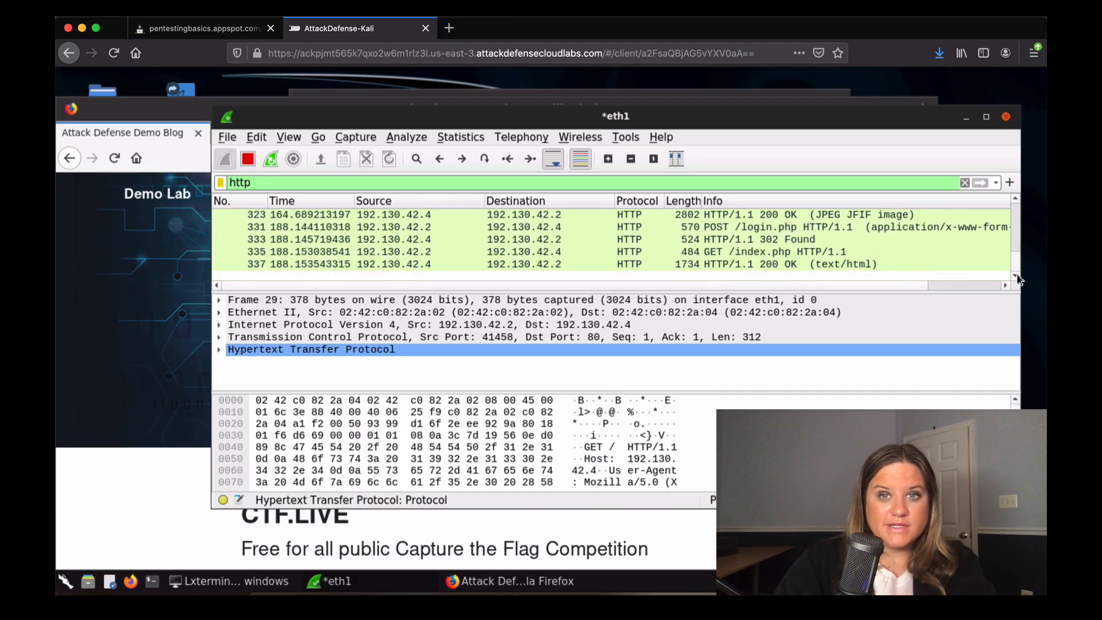
{"action": "scroll", "coordinate": [1017, 241], "scroll_direction": "up", "scroll_amount": 10}
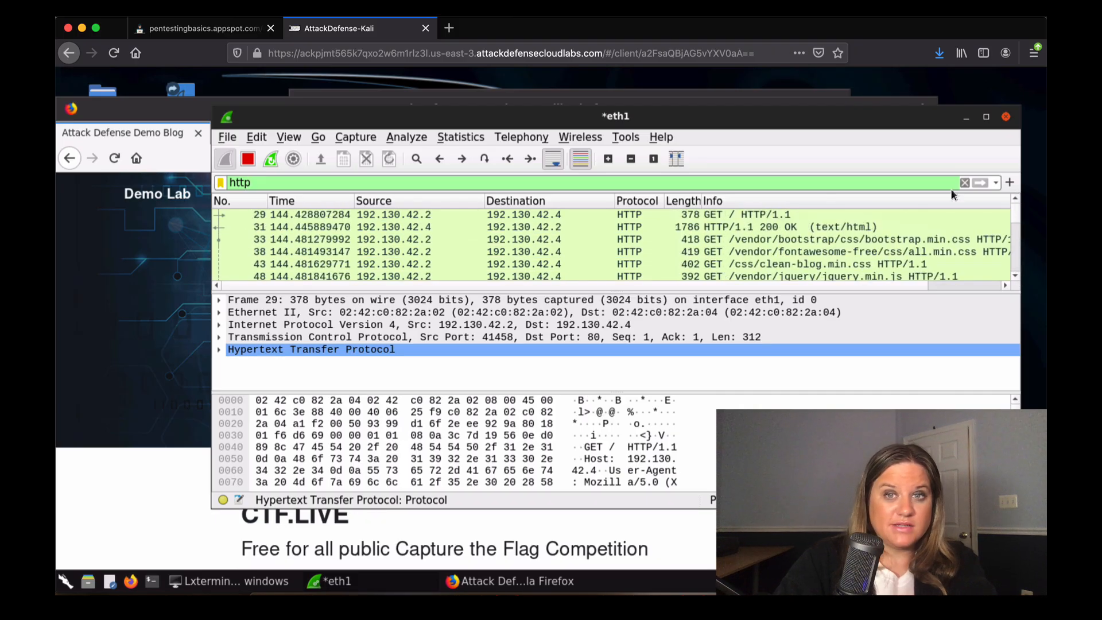
{"action": "left_click", "coordinate": [814, 226]}
{"action": "left_click", "coordinate": [809, 216]}
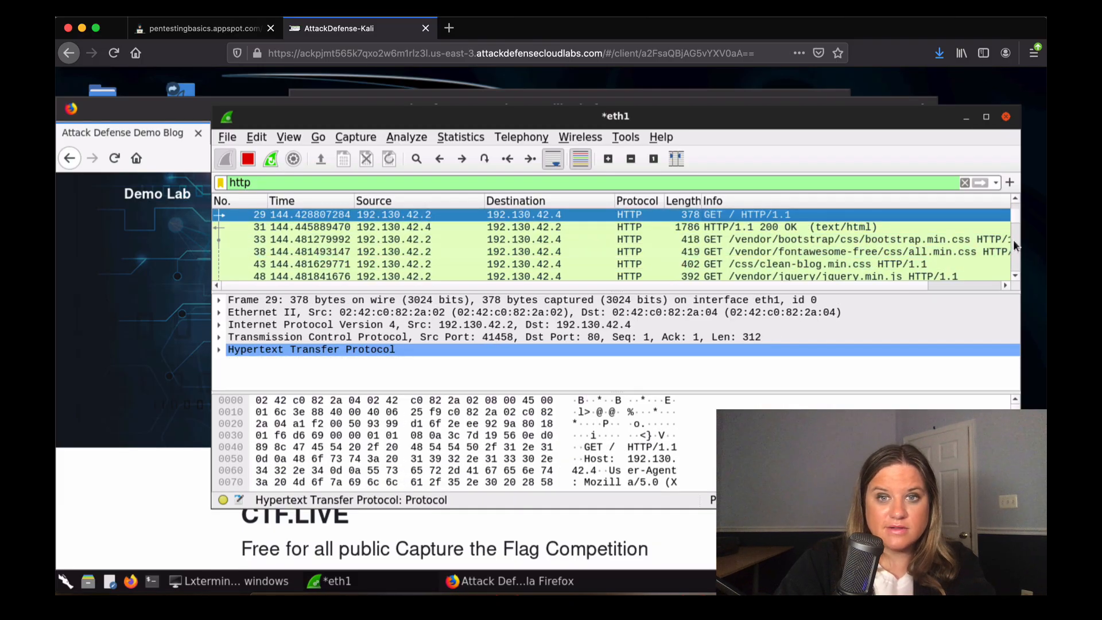
{"action": "scroll", "coordinate": [1015, 239], "scroll_direction": "down", "scroll_amount": 8}
{"action": "scroll", "coordinate": [1014, 247], "scroll_direction": "down", "scroll_amount": 5}
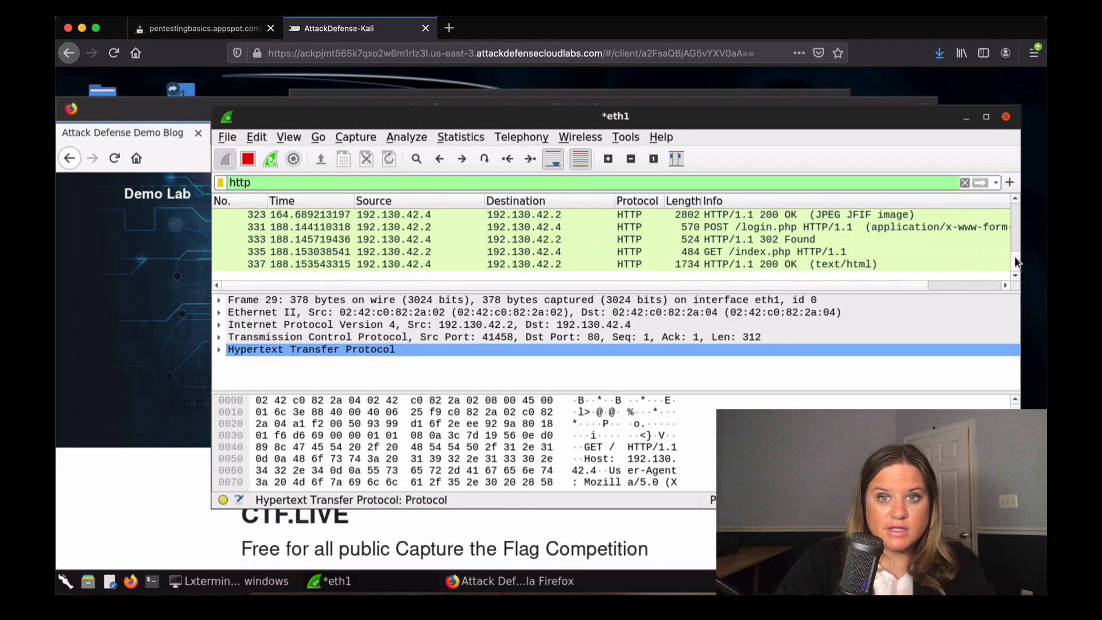
{"action": "left_click", "coordinate": [850, 228]}
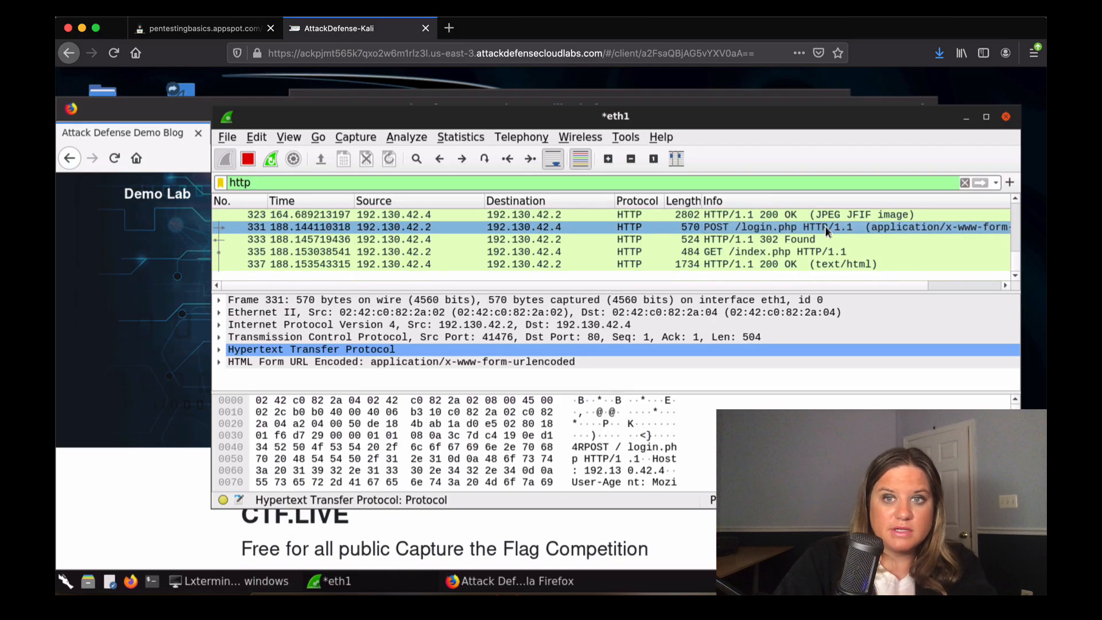
Follow TCP stream 8 of the login POST and highlight the cleartext name and password line.
{"action": "right_click", "coordinate": [730, 228]}
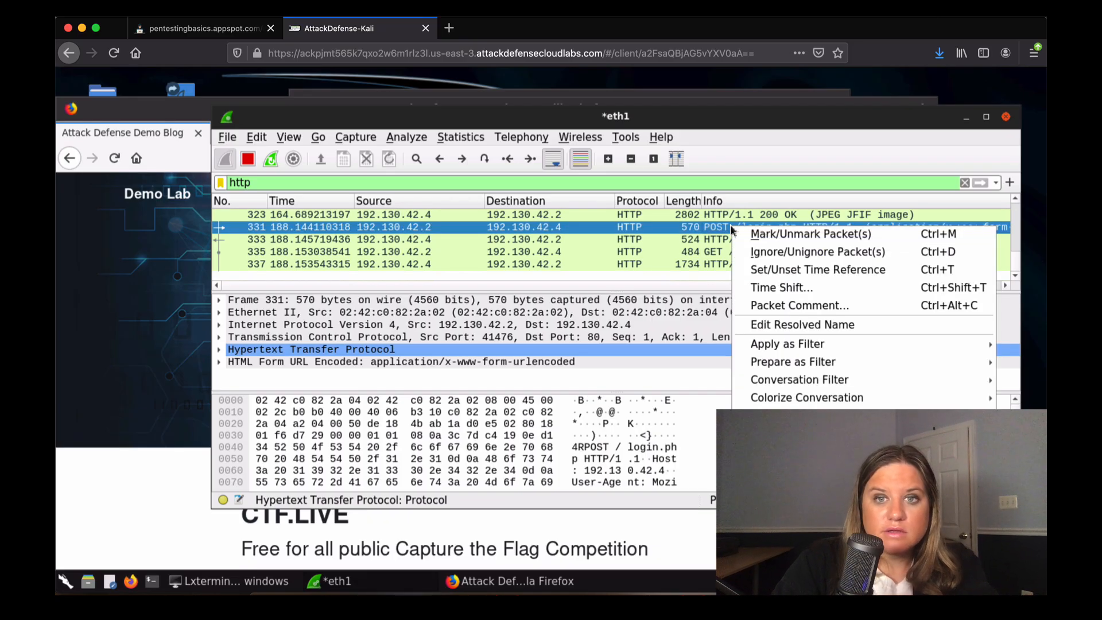
{"action": "mouse_move", "coordinate": [741, 434]}
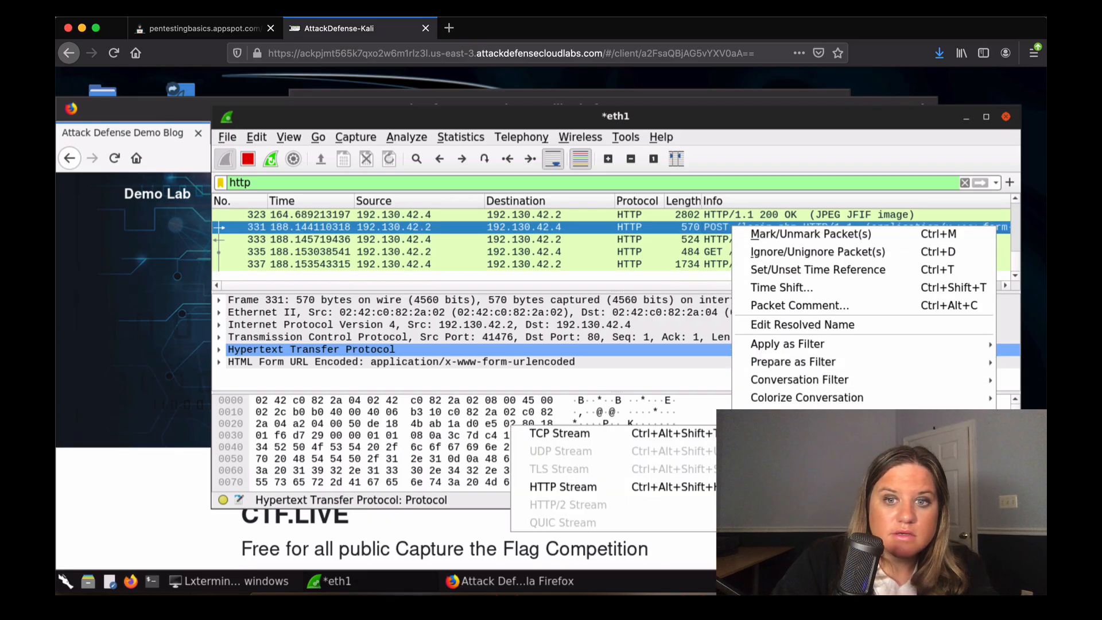
{"action": "left_click", "coordinate": [673, 439]}
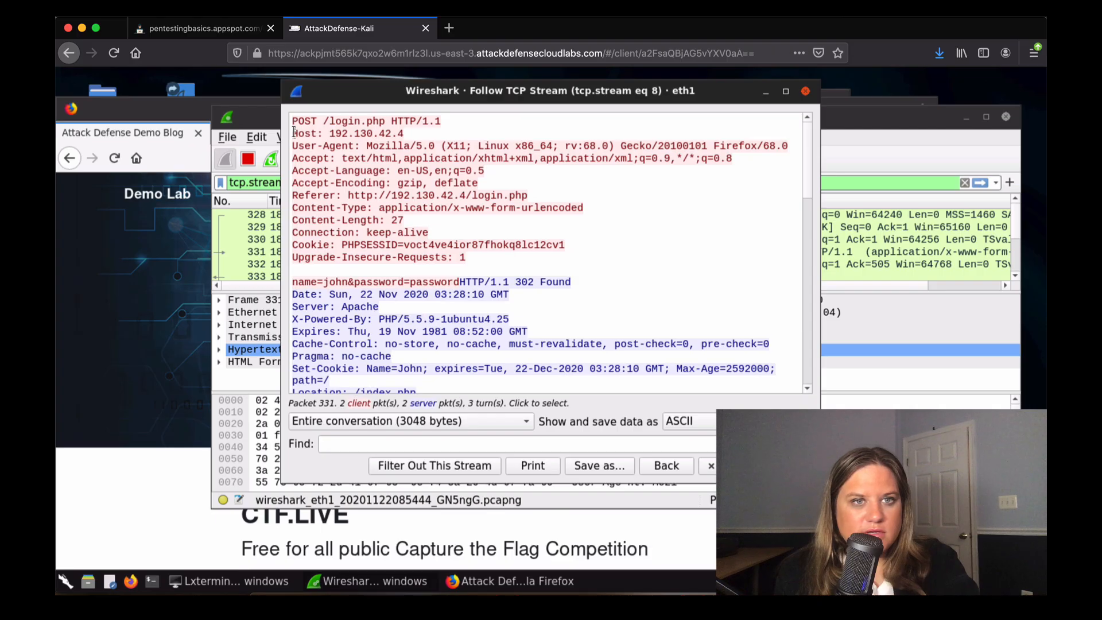
{"action": "left_click_drag", "start_coordinate": [294, 132], "coordinate": [346, 182]}
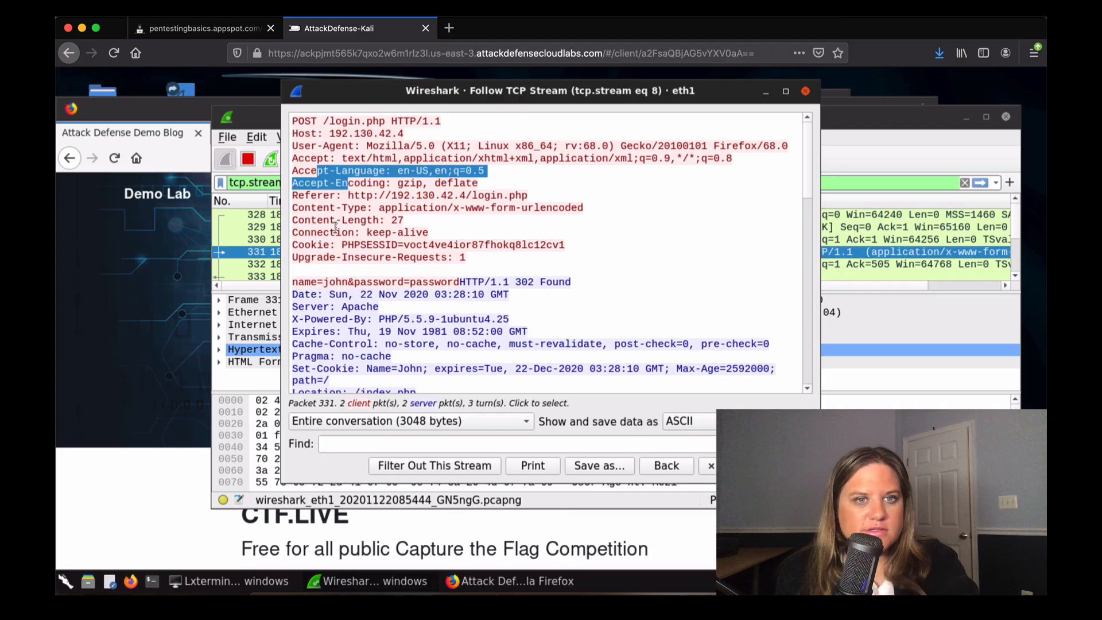
{"action": "left_click", "coordinate": [336, 227]}
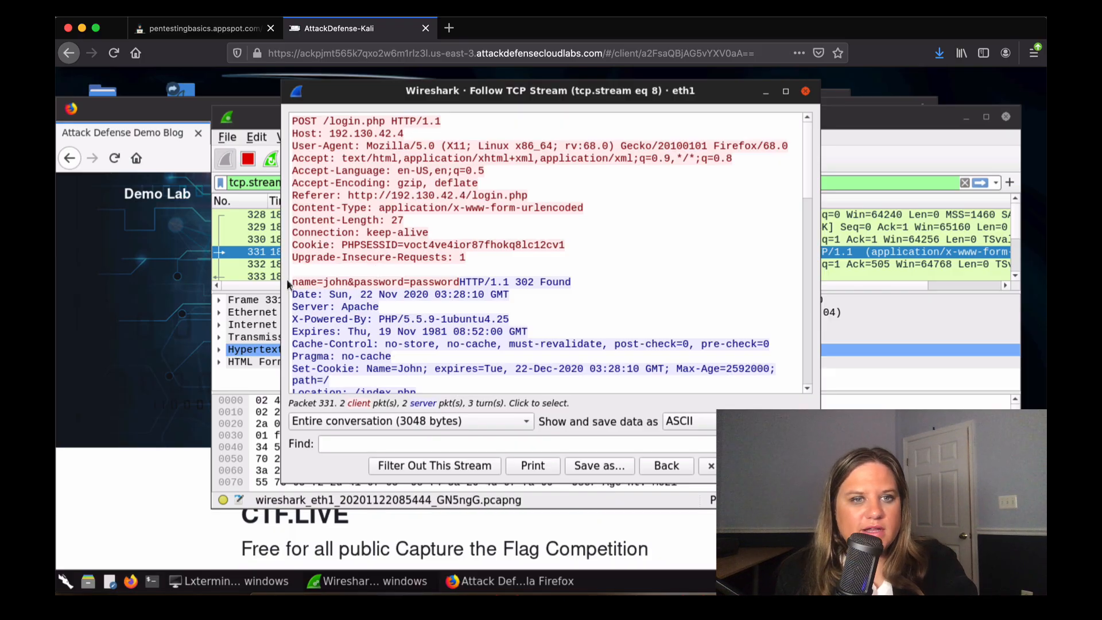
{"action": "left_click_drag", "start_coordinate": [293, 282], "coordinate": [458, 280]}
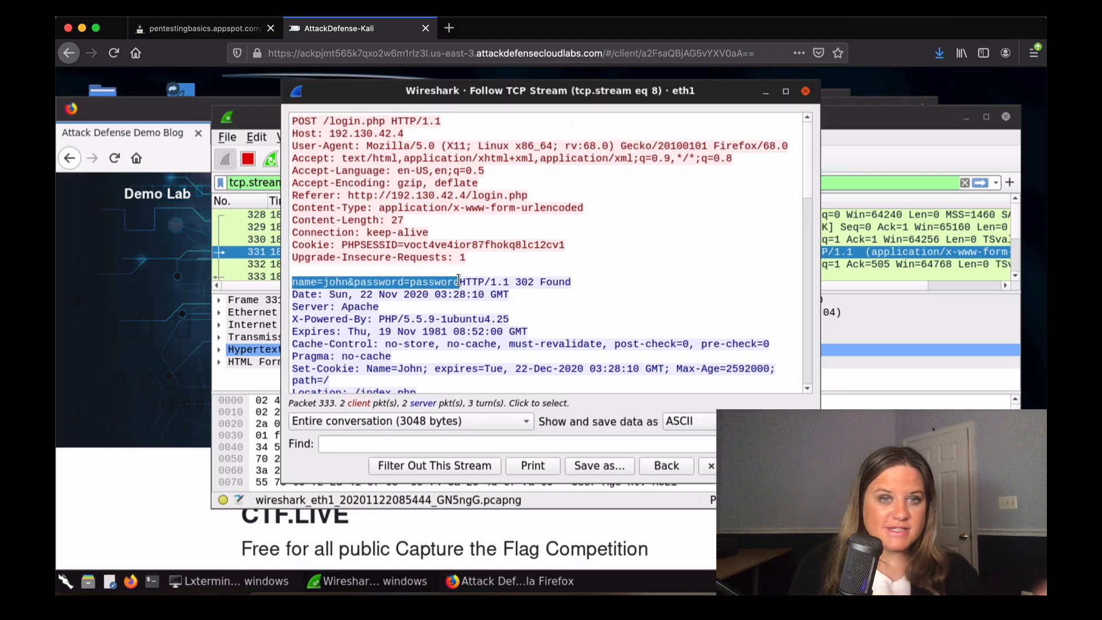
{"action": "left_click", "coordinate": [820, 11]}
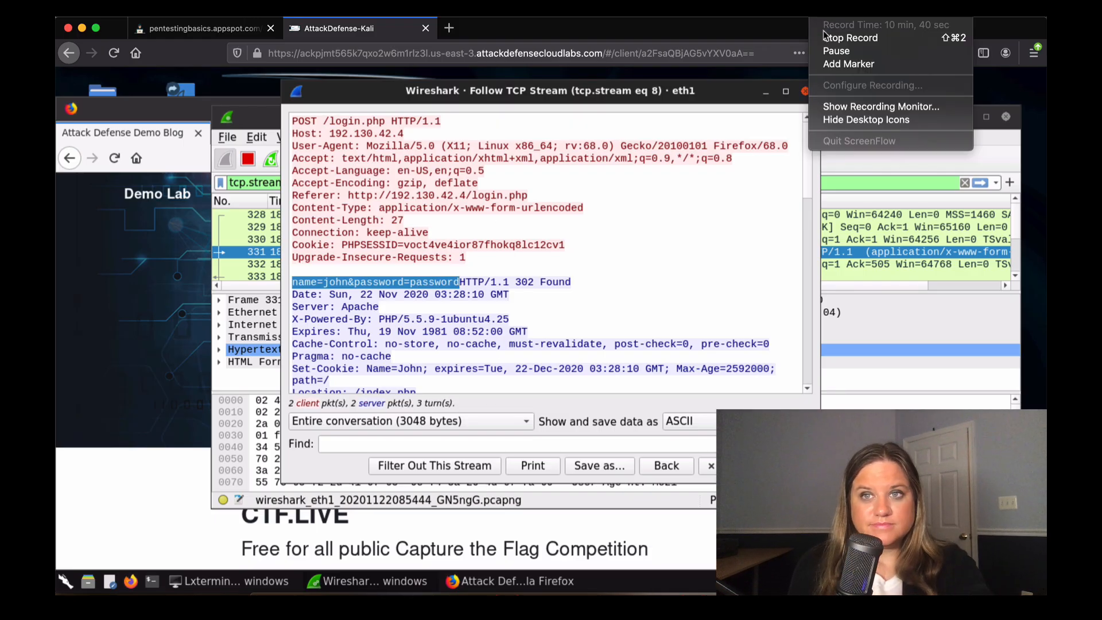